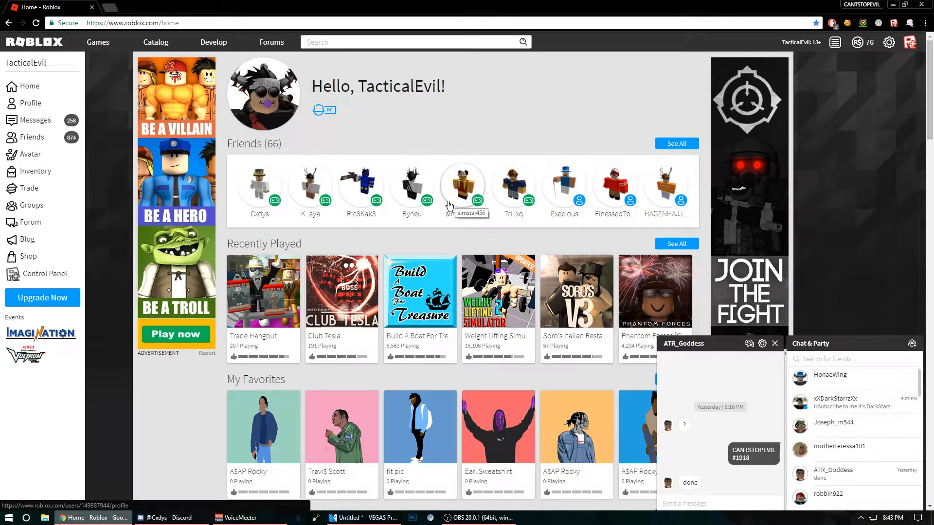
scroll(549, 146, "down", 5)
scroll(554, 152, "up", 5)
scroll(555, 160, "down", 3)
scroll(555, 160, "up", 3)
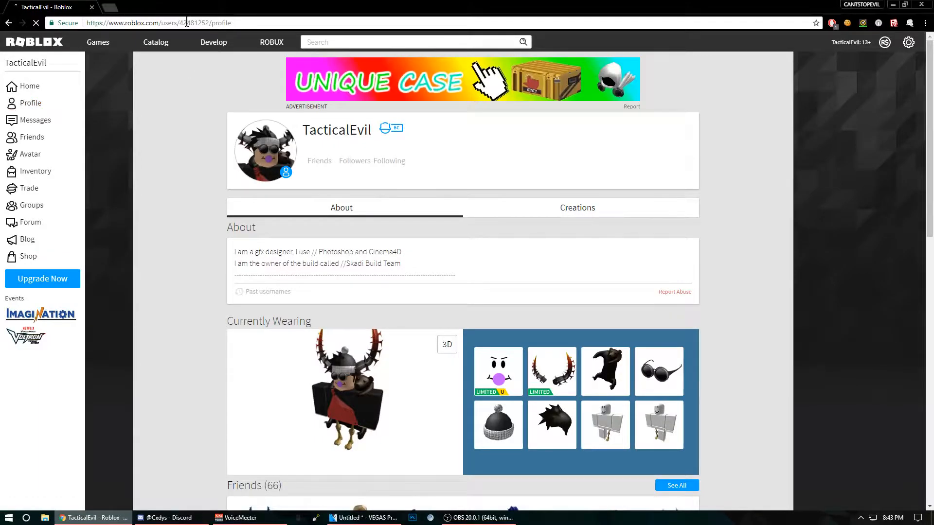
Step: Select and copy the numeric user ID from the web address of the player's own profile page
left_click(186, 22)
double_click(186, 23)
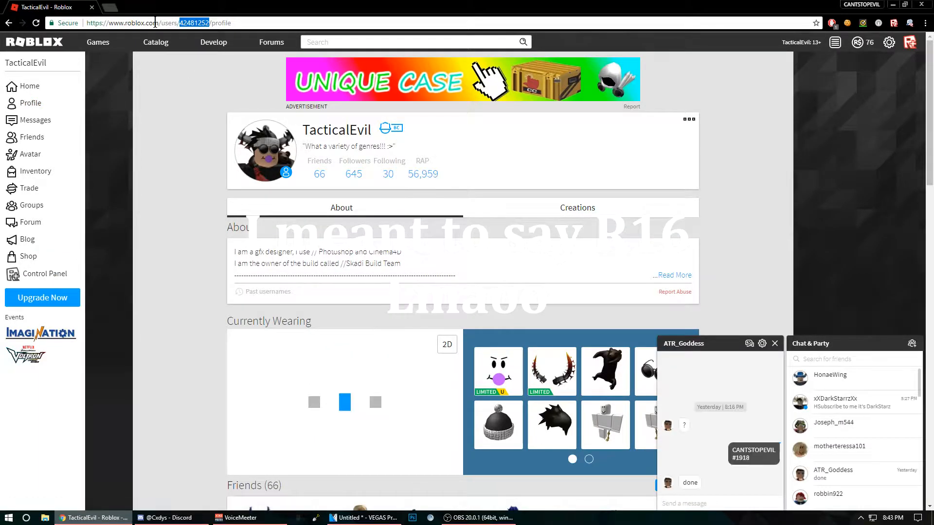
left_click(462, 255)
scroll(463, 258, "down", 3)
left_click_drag(401, 213, 398, 251)
scroll(340, 99, "up", 3)
left_click(203, 23)
double_click(203, 23)
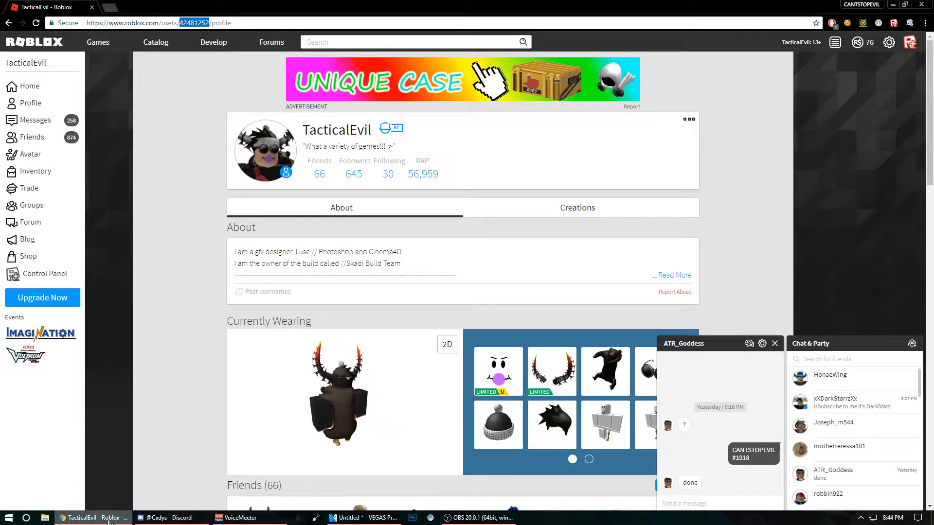
Step: Launch ROBLOX Studio and create a new place from the Baseplate template
left_click(25, 518)
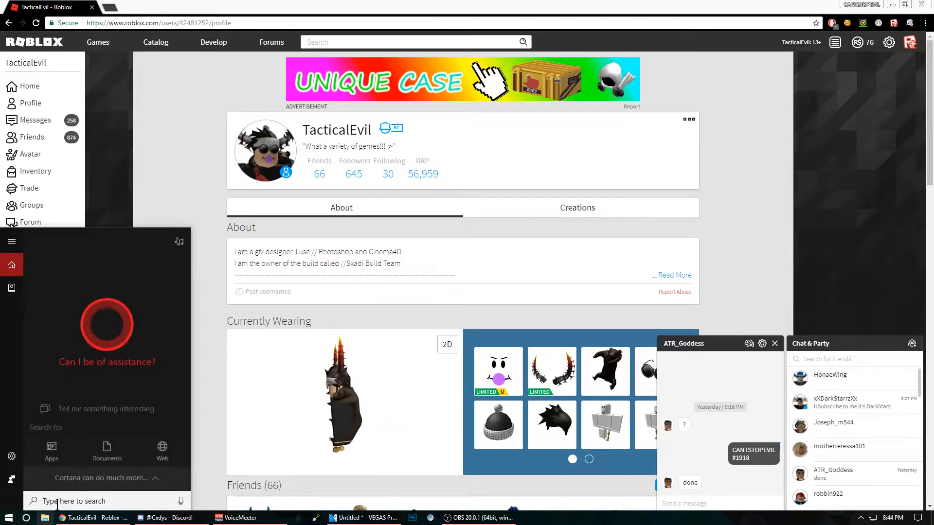
type("robl")
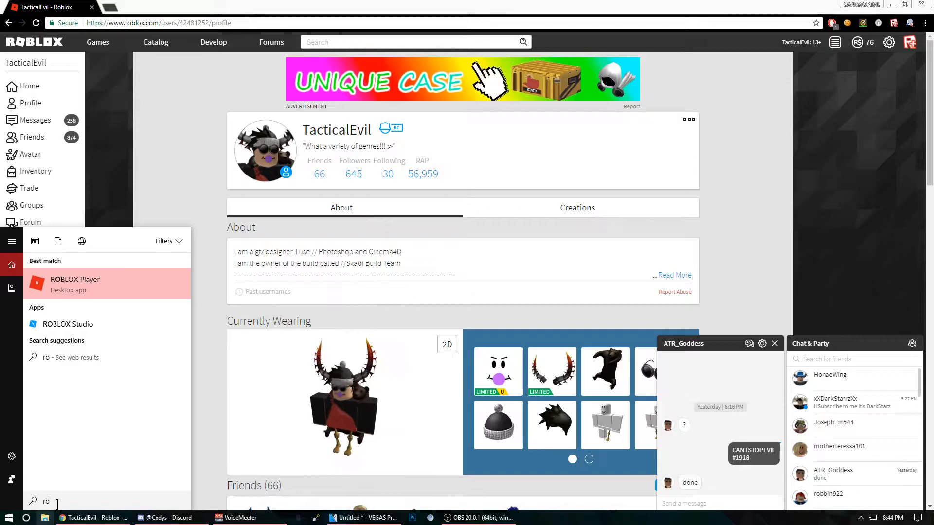
left_click(80, 323)
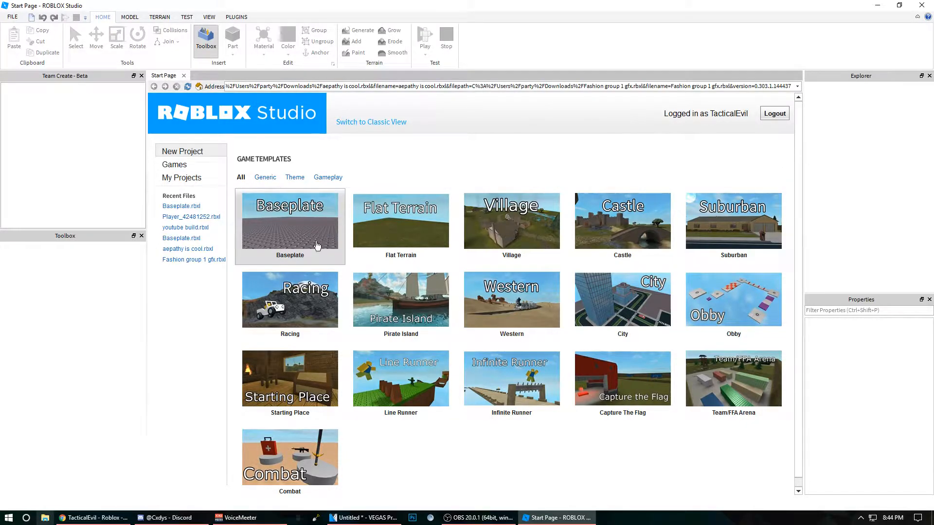
left_click(308, 229)
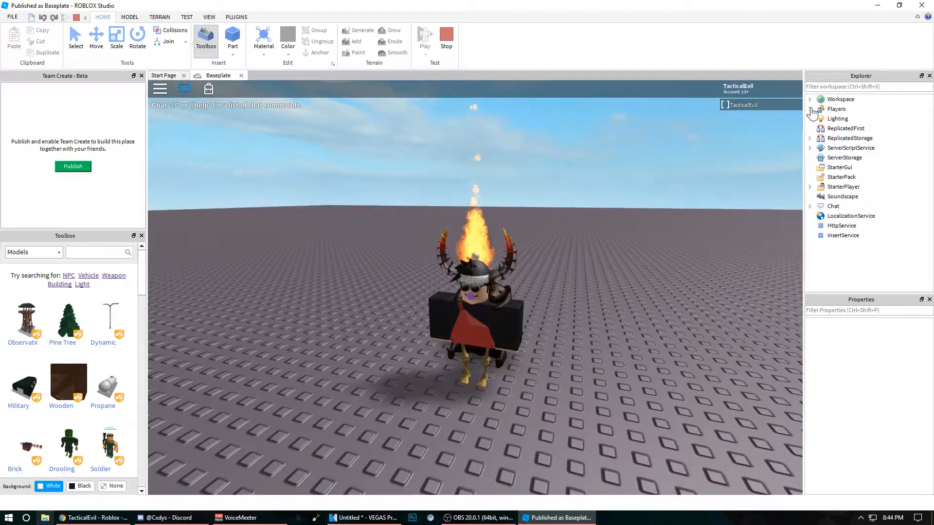
Step: Set the CharacterAppearanceId of the player under Players to the copied user ID
left_click(810, 109)
left_click(844, 120)
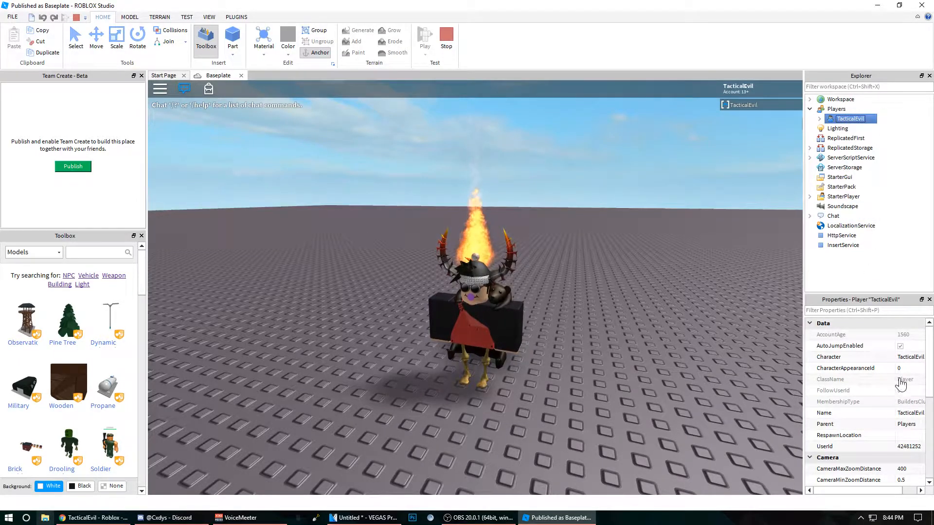
left_click(917, 370)
type("42481252")
key("Return")
Step: Reset the character in the running play test so it respawns with the assigned appearance
key("Escape")
key("r")
left_click(435, 258)
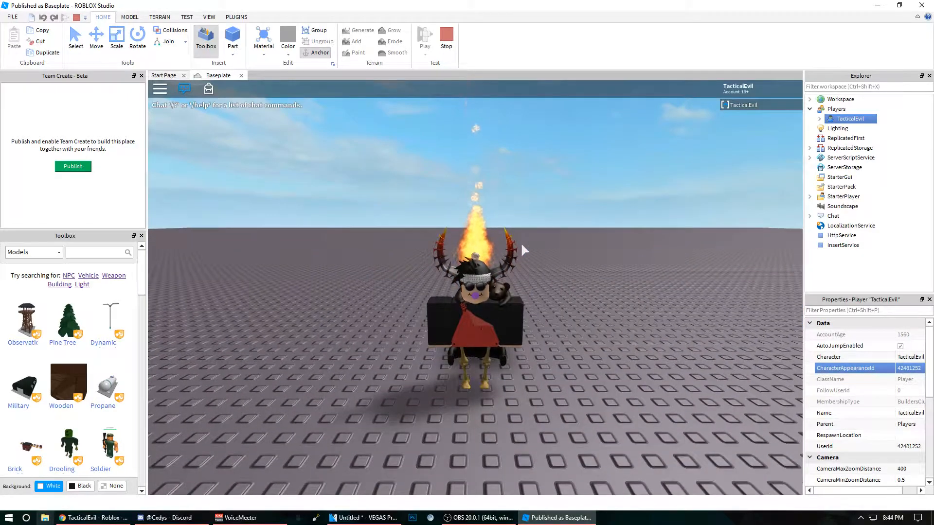
right_click_drag(329, 256, 360, 267)
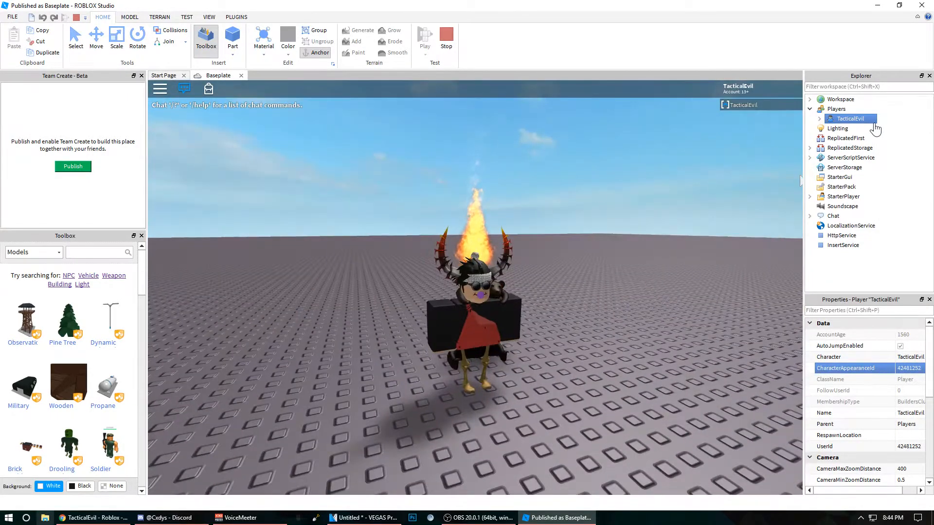
Step: Copy the player's character model from the Workspace while the play test is running
left_click(809, 109)
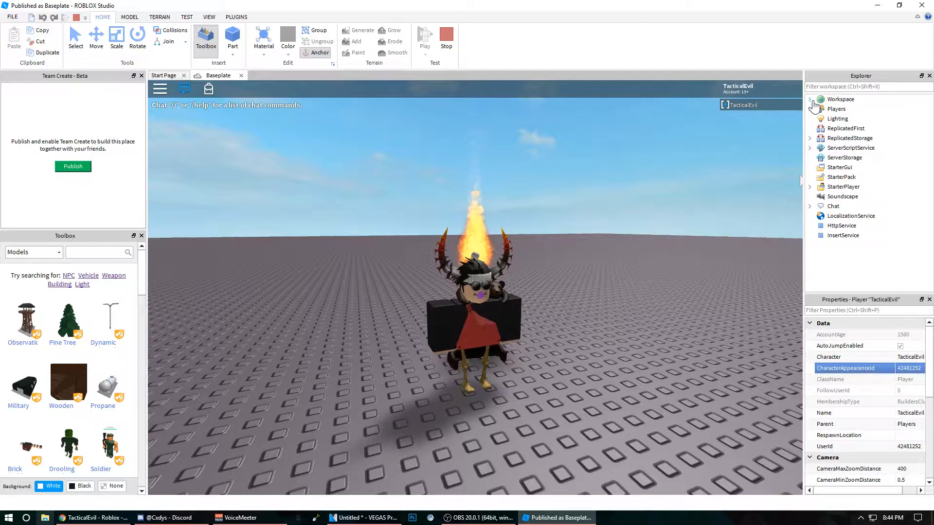
left_click(810, 99)
left_click(846, 129)
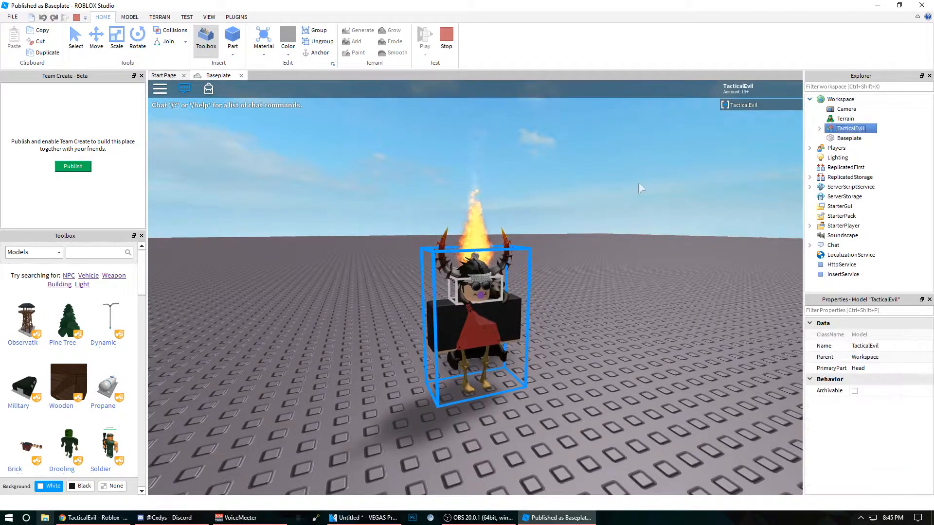
right_click(849, 131)
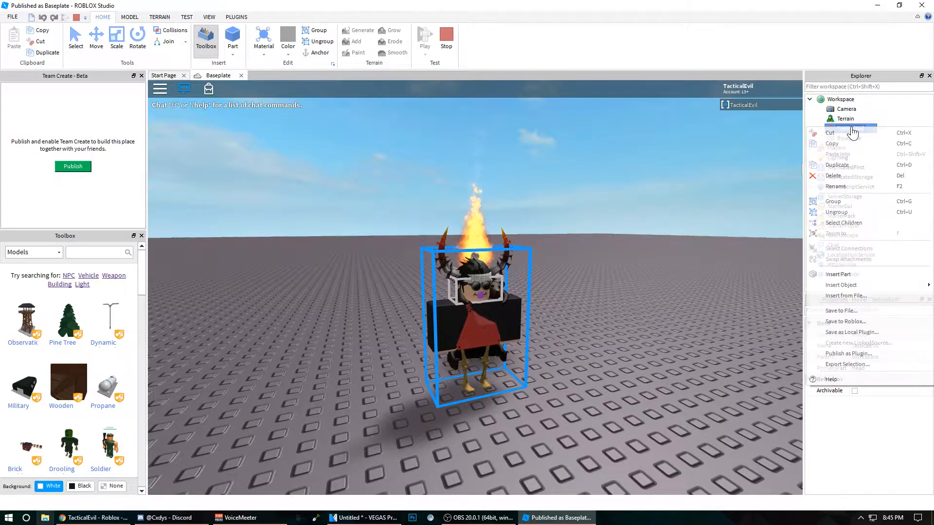
left_click(850, 146)
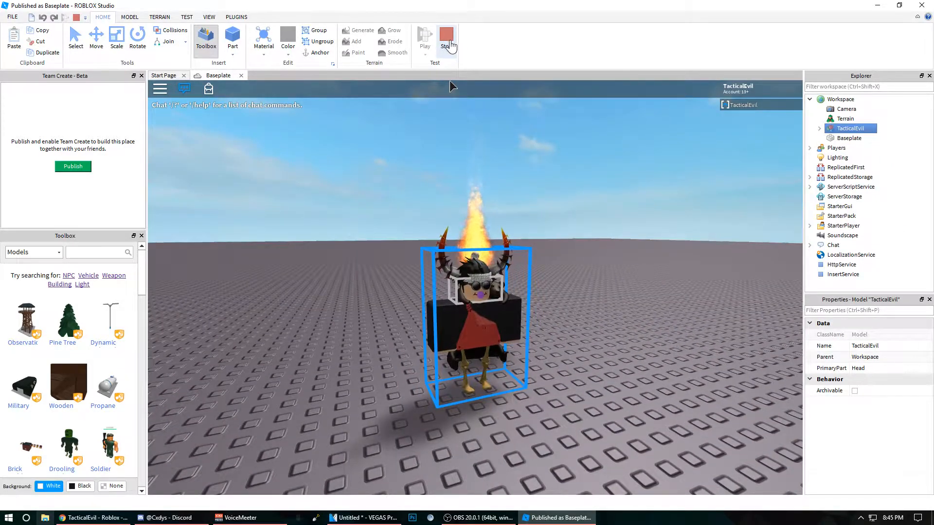
Step: Stop the play test and paste the copied character model onto the baseplate
left_click(449, 49)
scroll(570, 241, "up", 5)
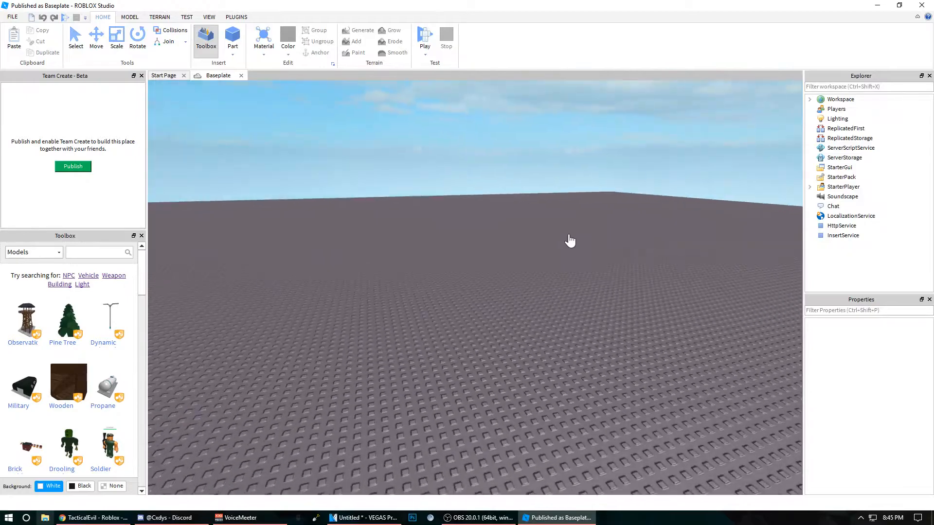
right_click(534, 225)
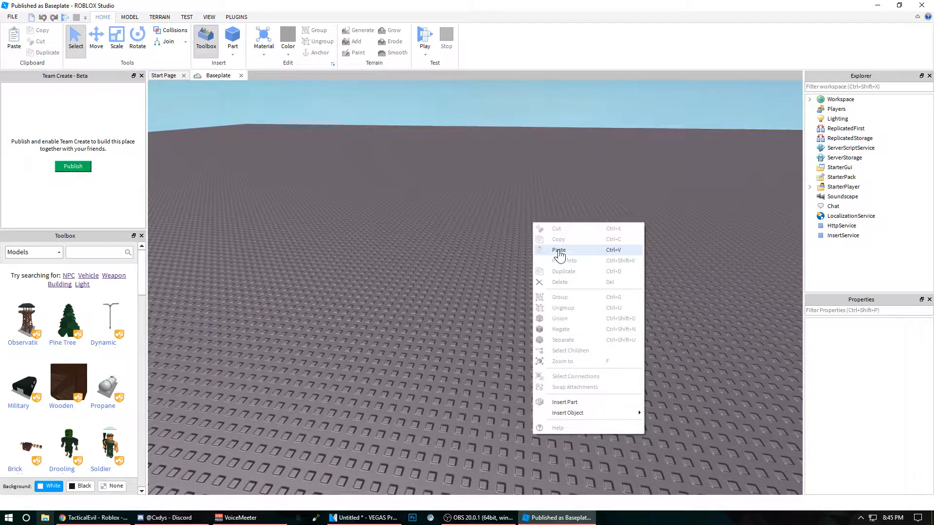
left_click(559, 251)
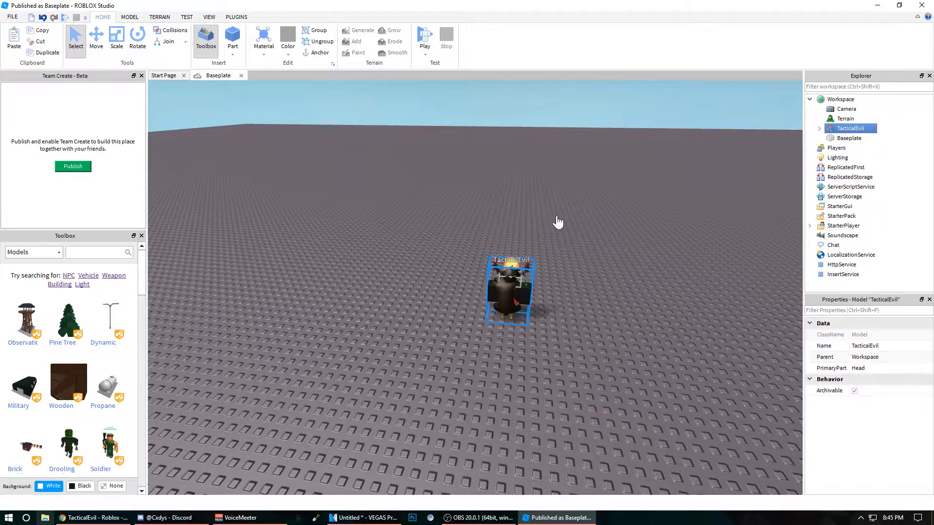
Step: Examine the pasted character model up close from the front
scroll(557, 222, "up", 3)
scroll(556, 222, "down", 3)
key("w")
right_click_drag(556, 222, 554, 183)
key("s")
key("s")
key("w")
key("s")
key("w")
scroll(554, 183, "up", 3)
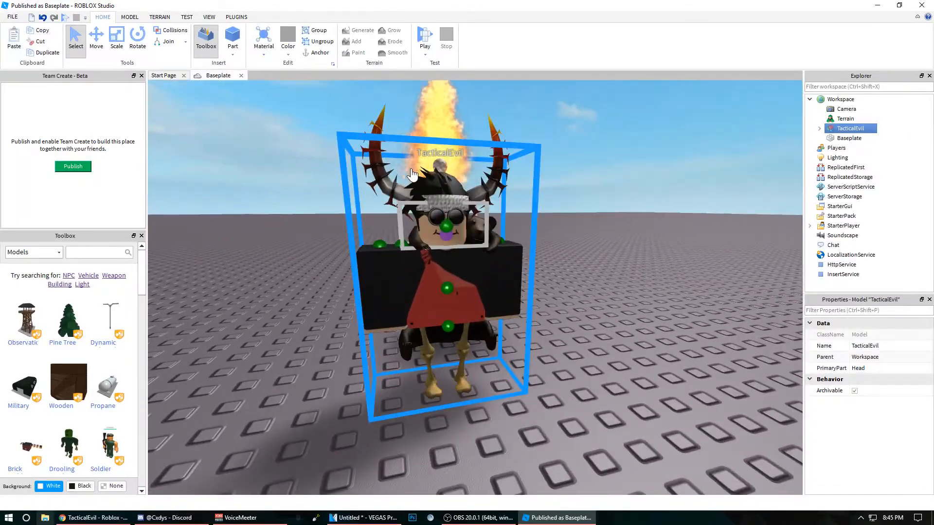
left_click(448, 231)
scroll(475, 223, "down", 5)
scroll(867, 146, "up", 3)
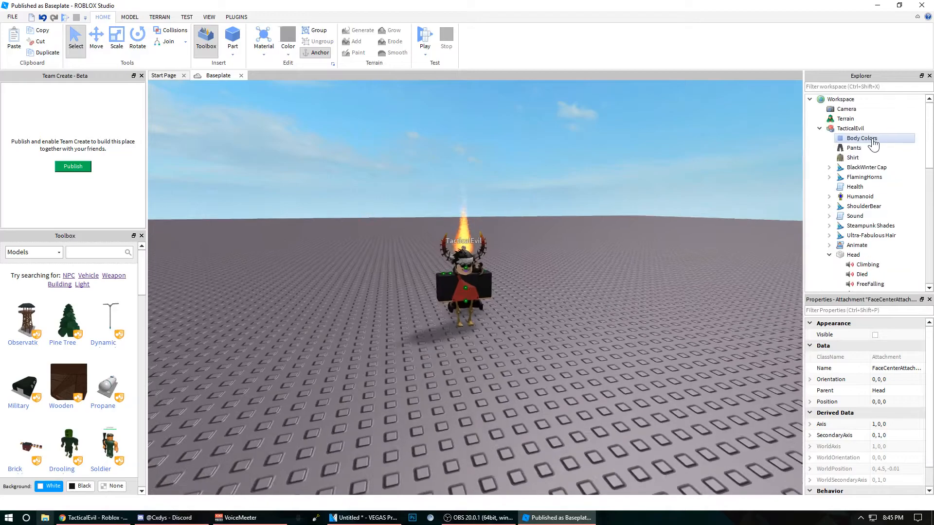
left_click(820, 128)
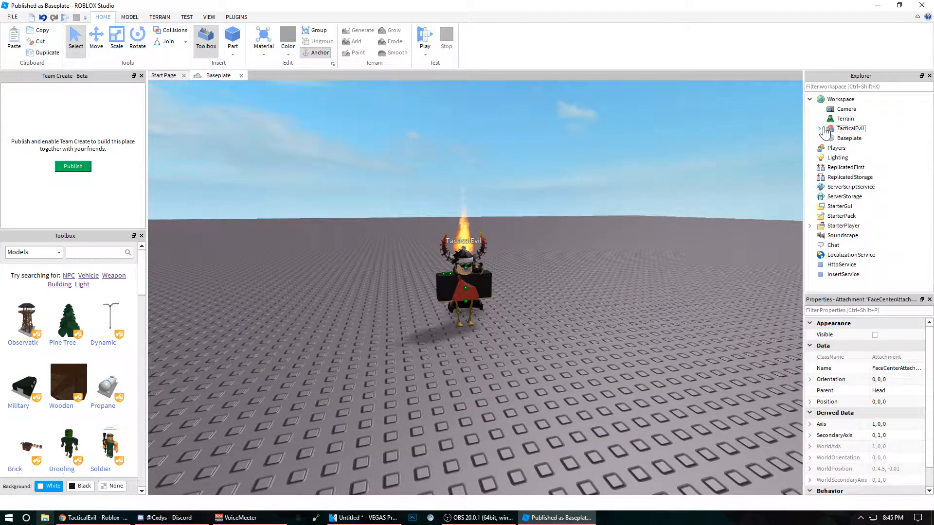
Step: Select the whole character model in the Workspace and start exporting the selection
left_click(843, 131)
right_click_drag(534, 173, 555, 172)
key("w")
key("s")
key("a")
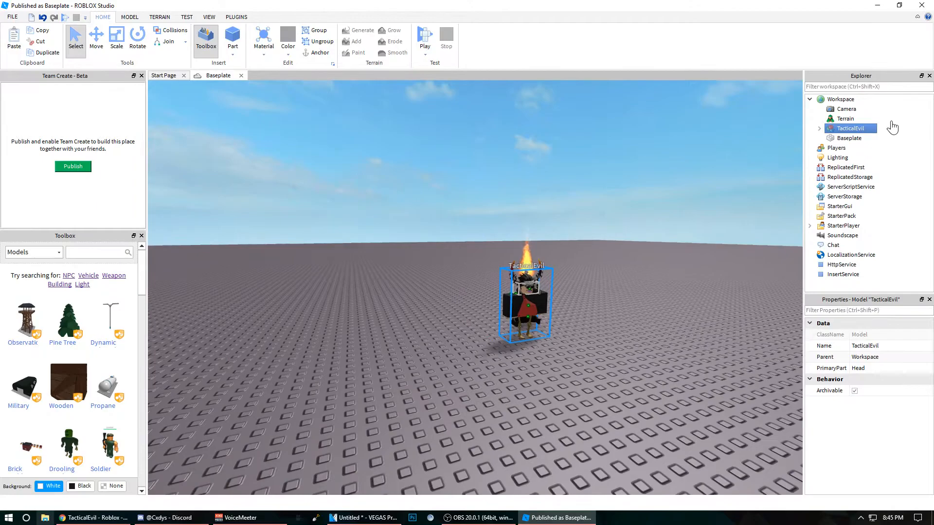
right_click(854, 131)
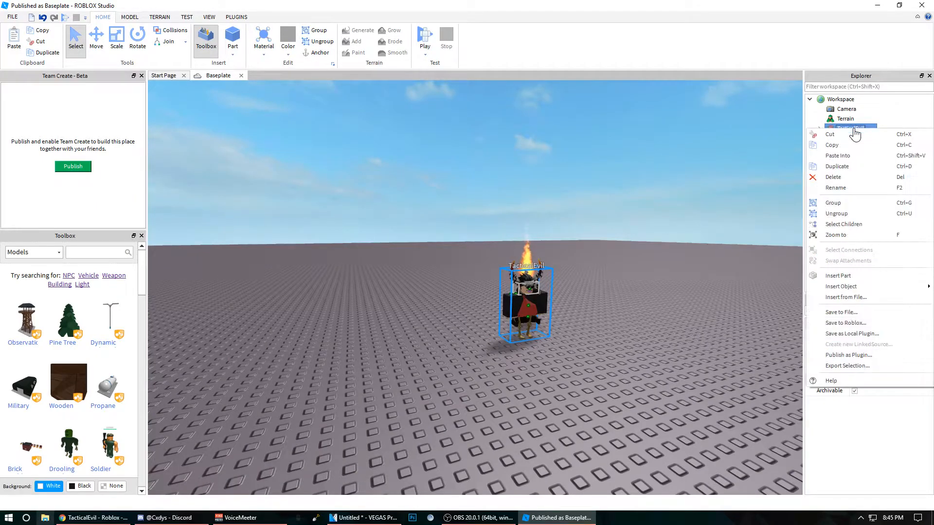
left_click(846, 365)
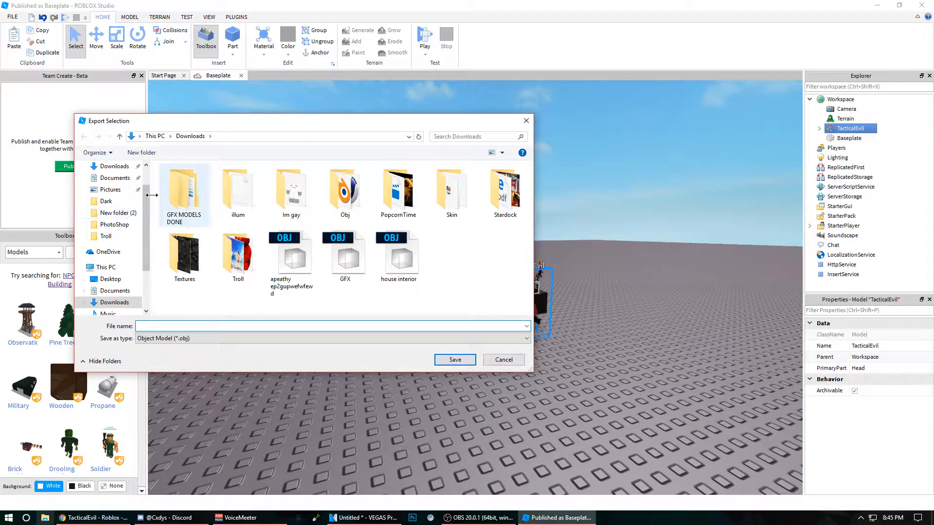
Step: Choose the Roblox Cinmea 4d folder on the Desktop as export location, with Object Model (*.obj) as the file type
left_click(106, 201)
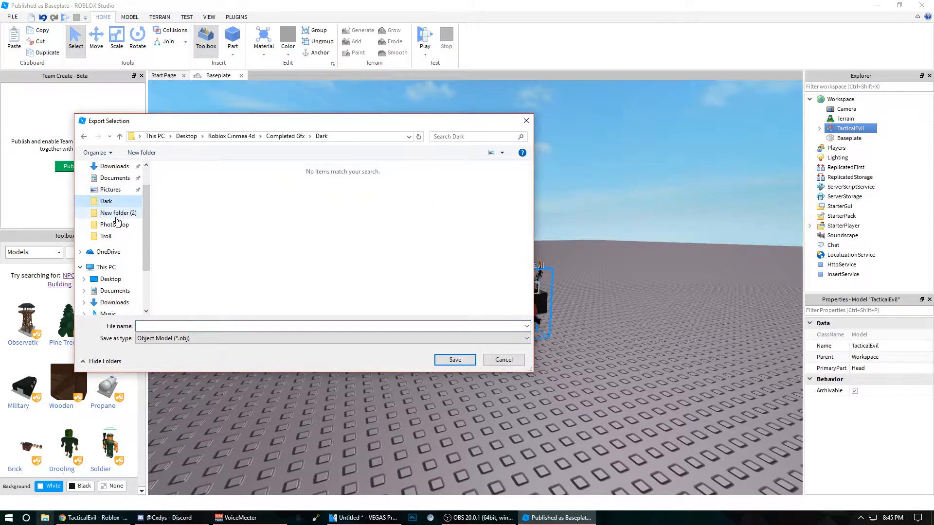
left_click(115, 166)
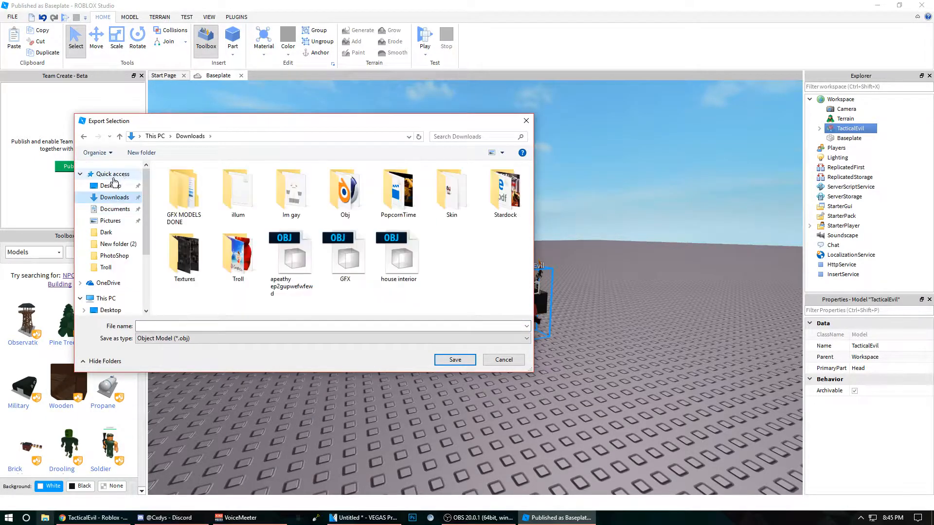
left_click(111, 186)
scroll(228, 238, "down", 2)
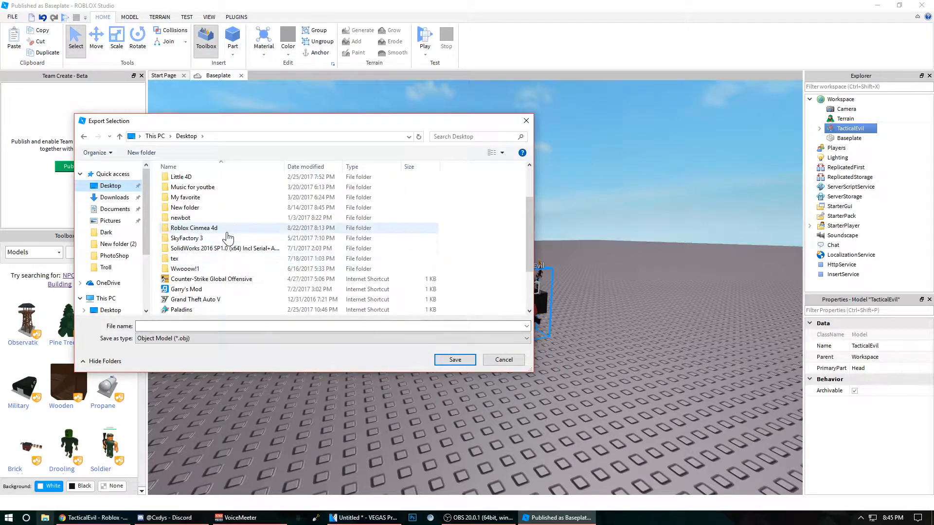
double_click(219, 228)
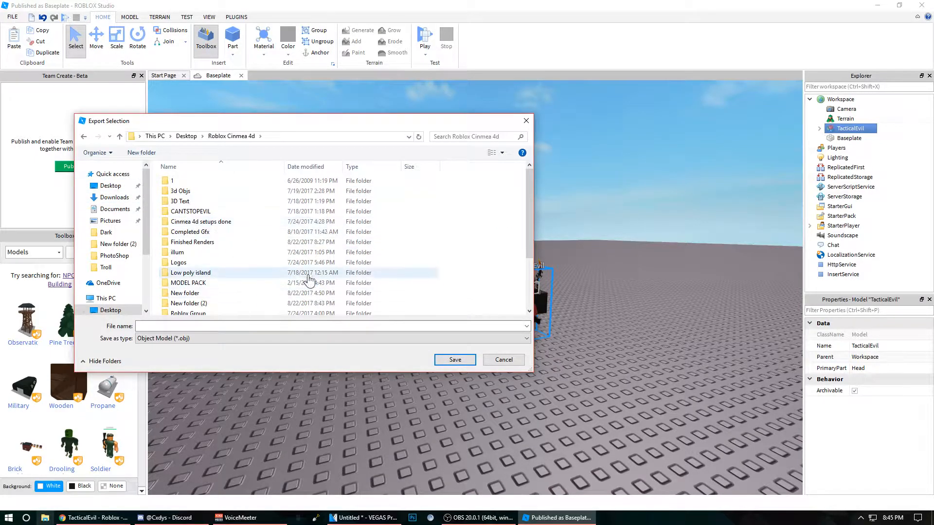
left_click(206, 339)
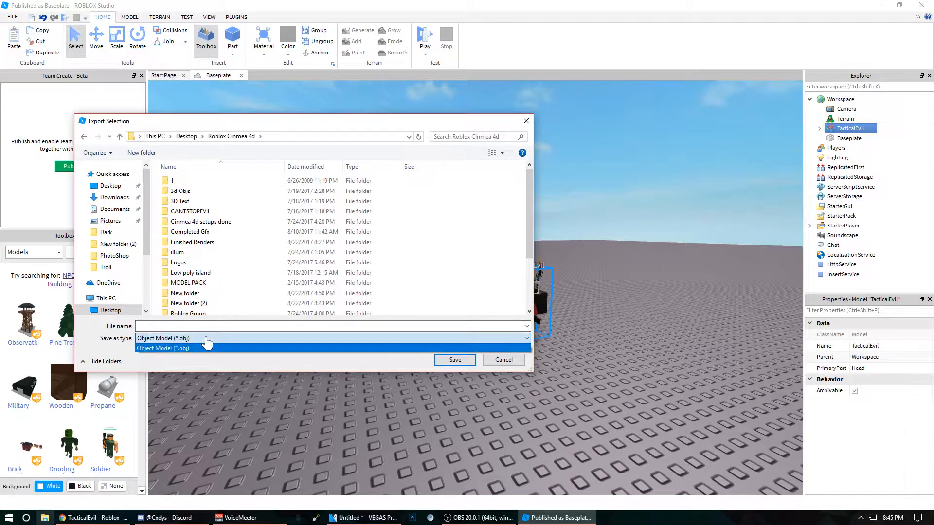
left_click(207, 347)
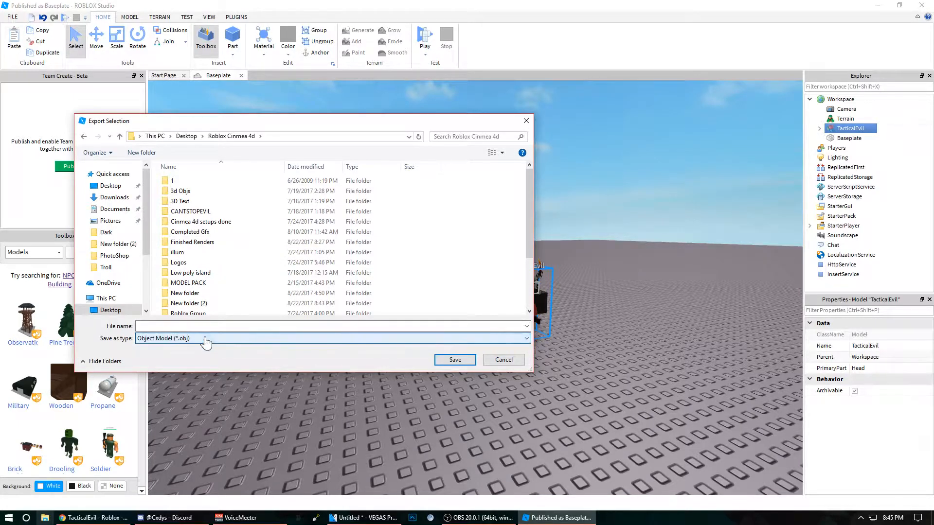
Step: Create a folder named Yotube in the export location and save the model inside it as "yotube gfx"
scroll(214, 282, "down", 2)
scroll(203, 278, "down", 1)
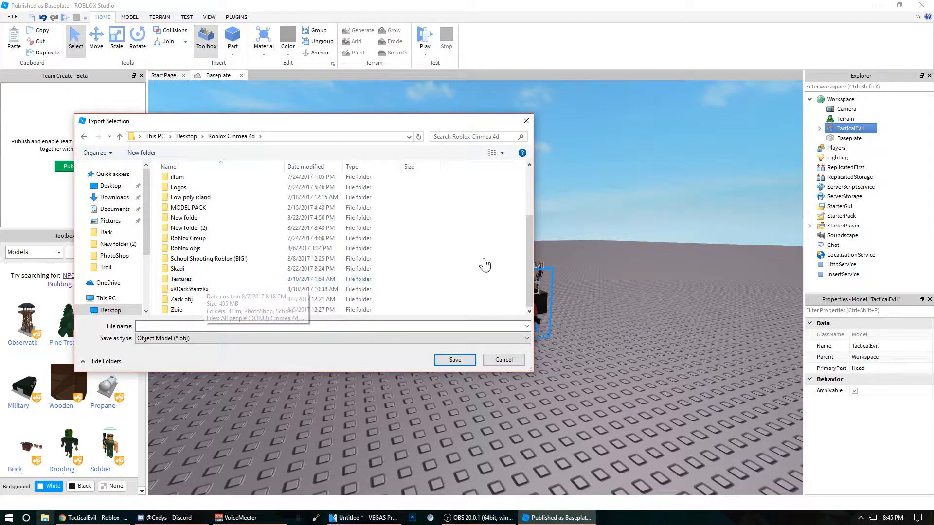
right_click(519, 247)
mouse_move(552, 346)
left_click(679, 350)
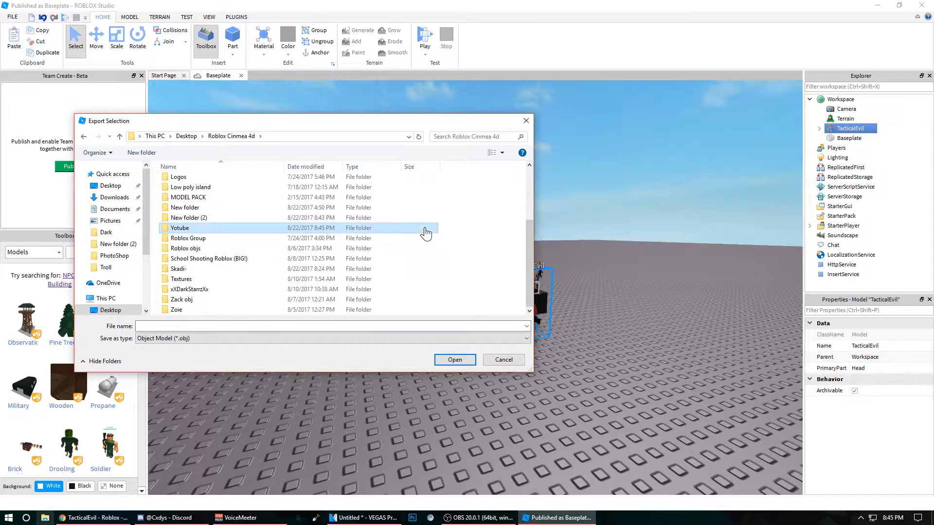
double_click(424, 228)
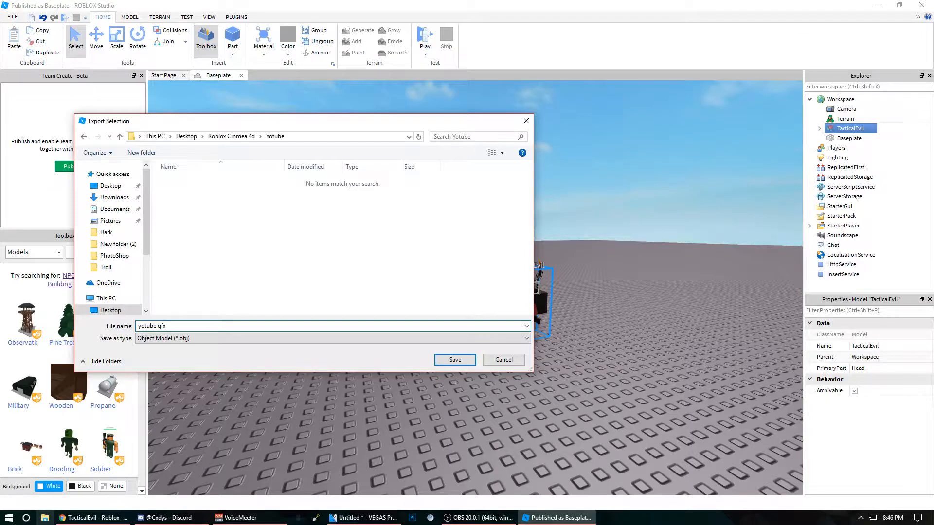
key("Return")
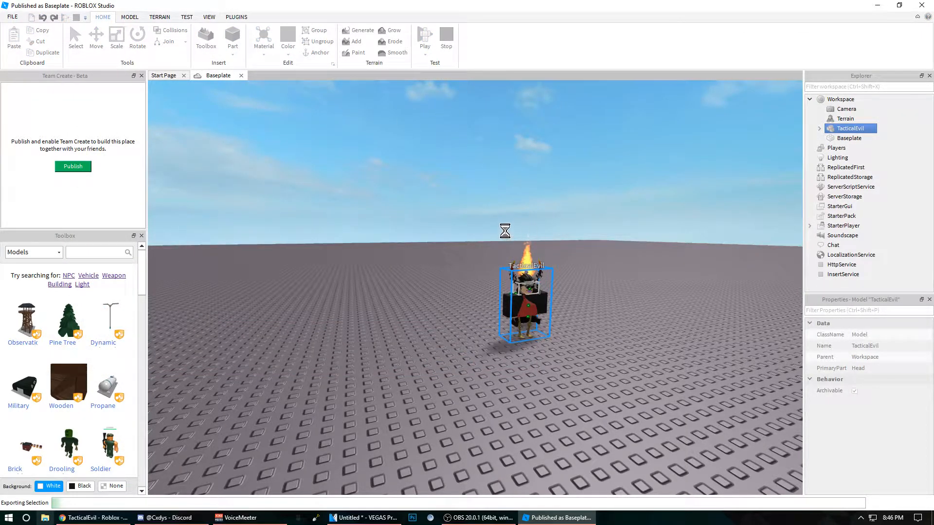
Step: Close ROBLOX Studio and answer the closing prompt
left_click(929, 8)
left_click(468, 272)
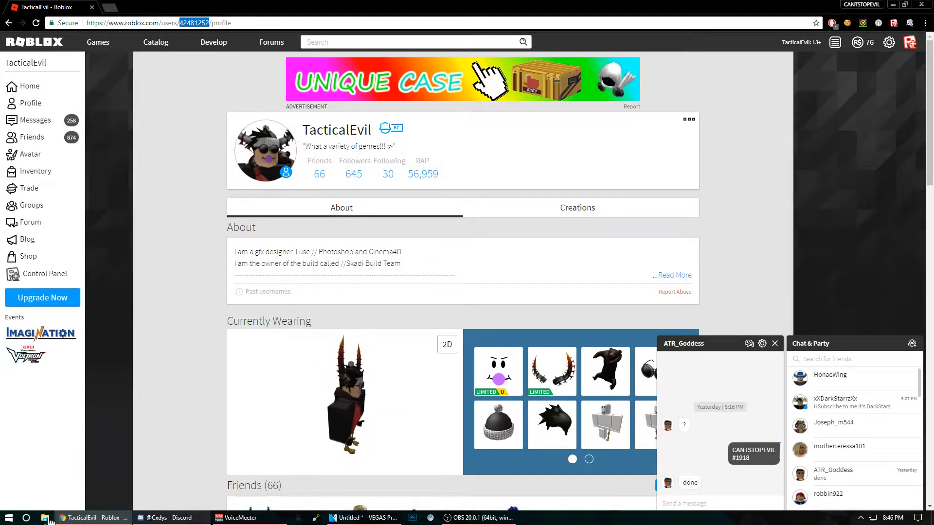
left_click(26, 517)
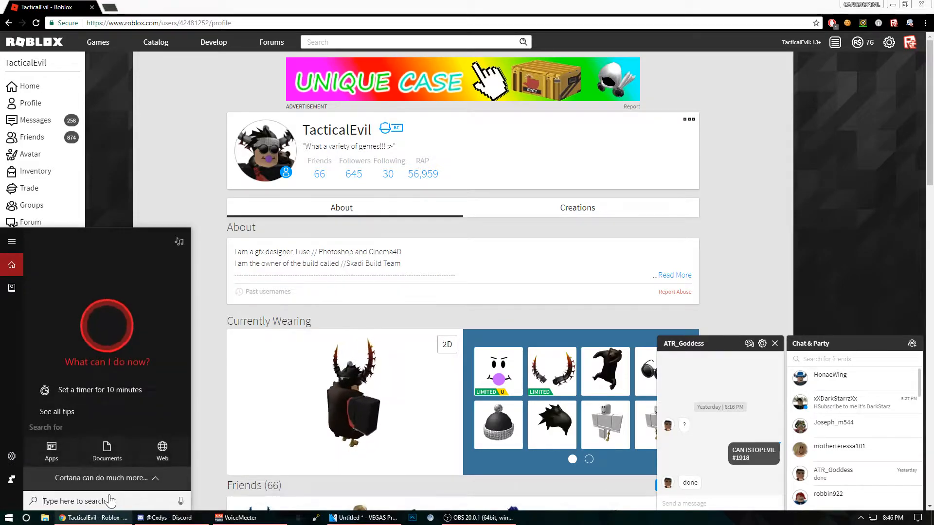
type("cine")
key("BackSpace")
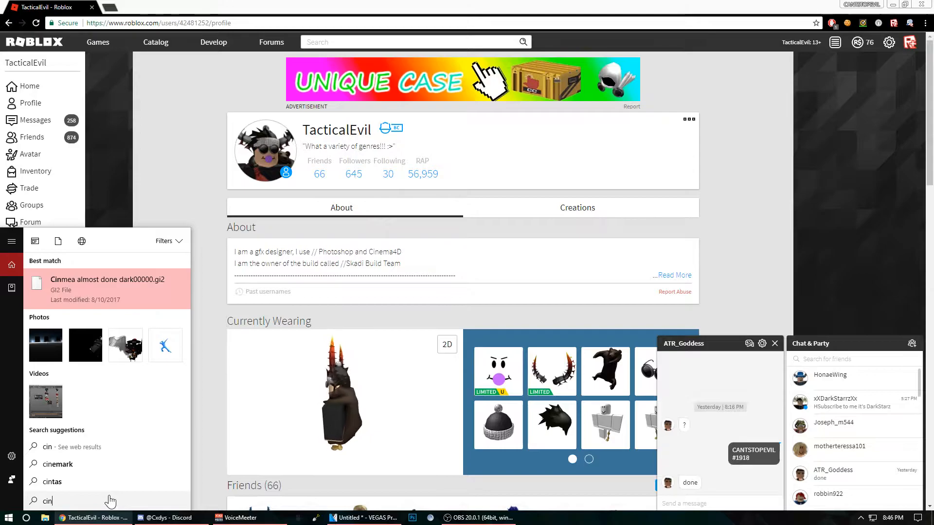
key("BackSpace")
key("BackSpace")
Step: Launch CINEMA 4D R17 and start opening a file
key("super")
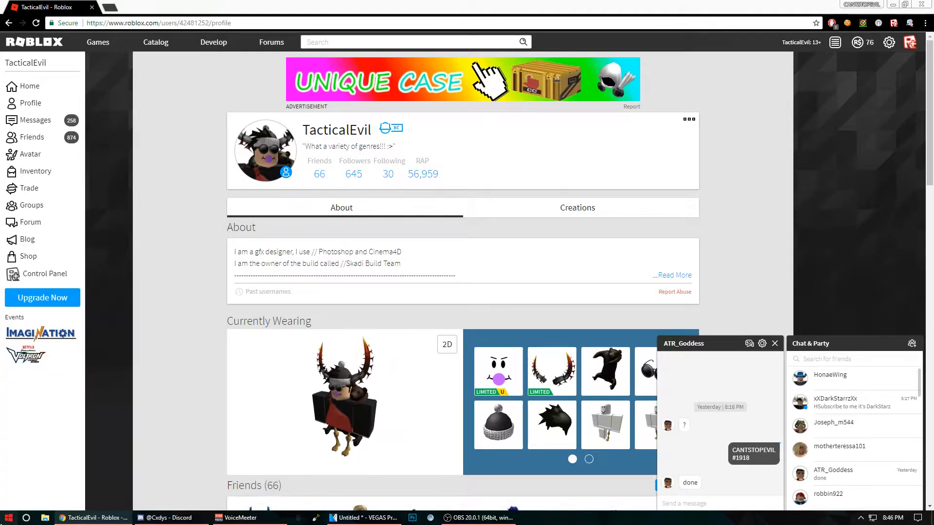
left_click(170, 346)
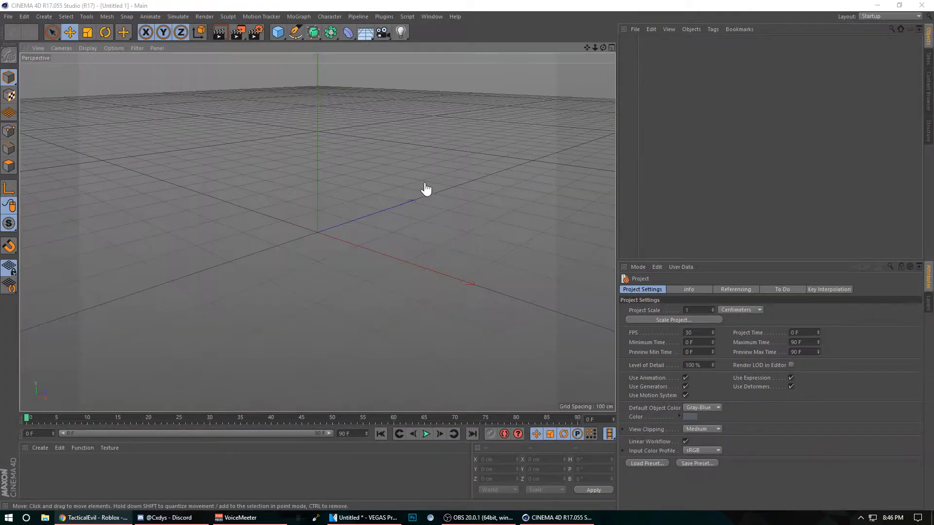
left_click(15, 18)
left_click(15, 19)
left_click(14, 18)
mouse_move(24, 16)
left_click(19, 40)
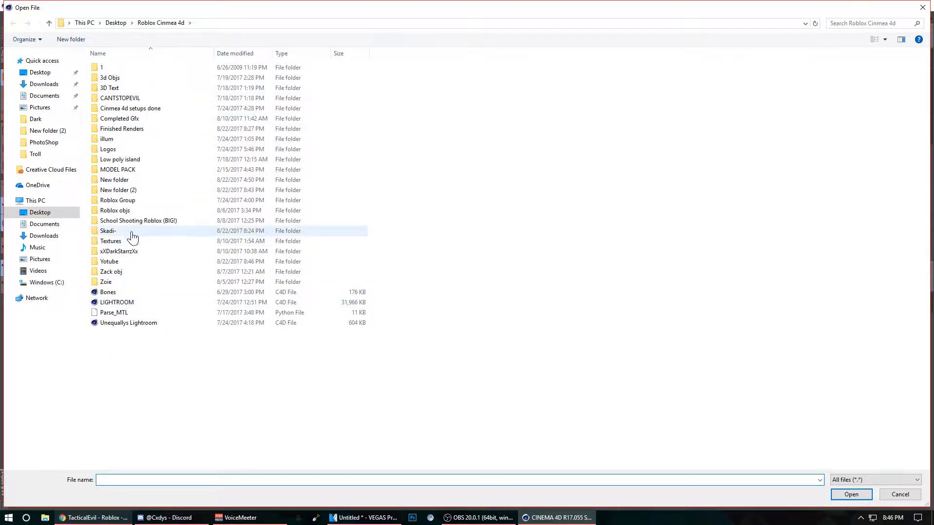
Step: Open the "yotube gfx" OBJ file from the Yotube folder, importing it at a scale of 100 centimeters
left_click(149, 263)
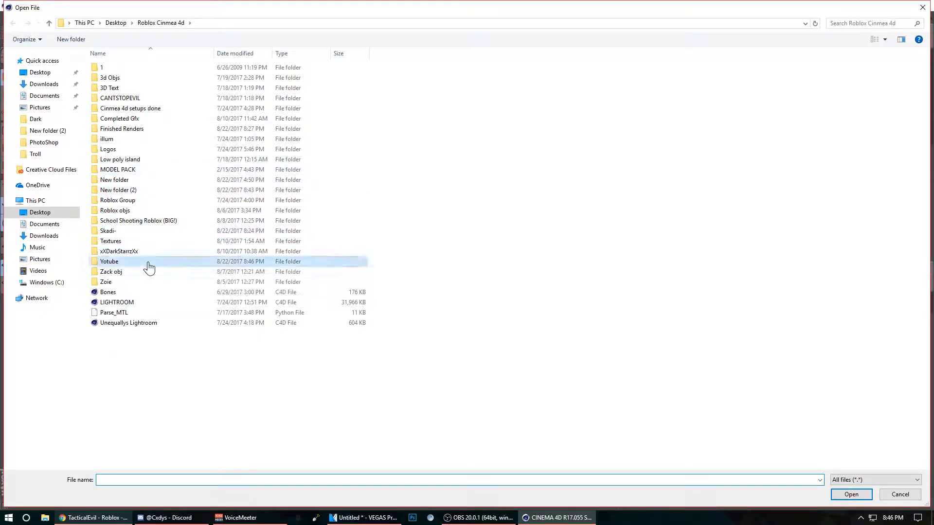
double_click(148, 267)
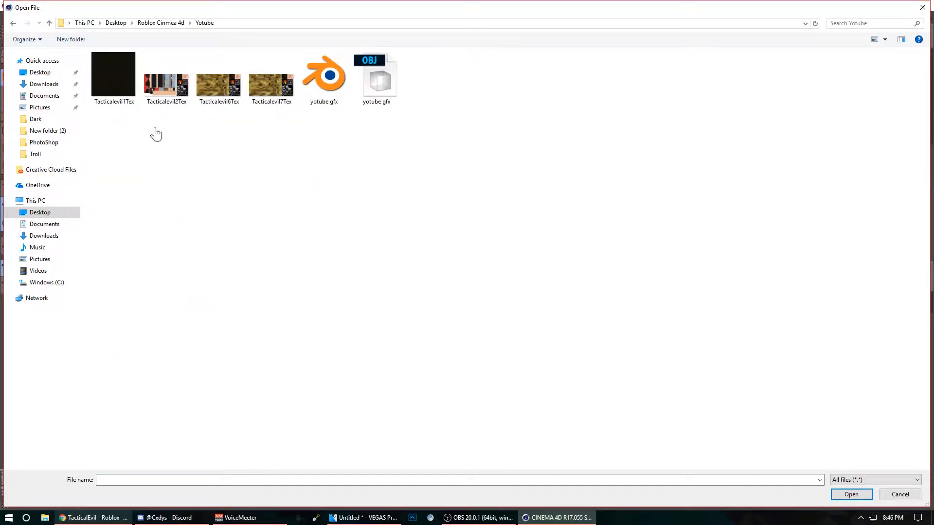
double_click(399, 97)
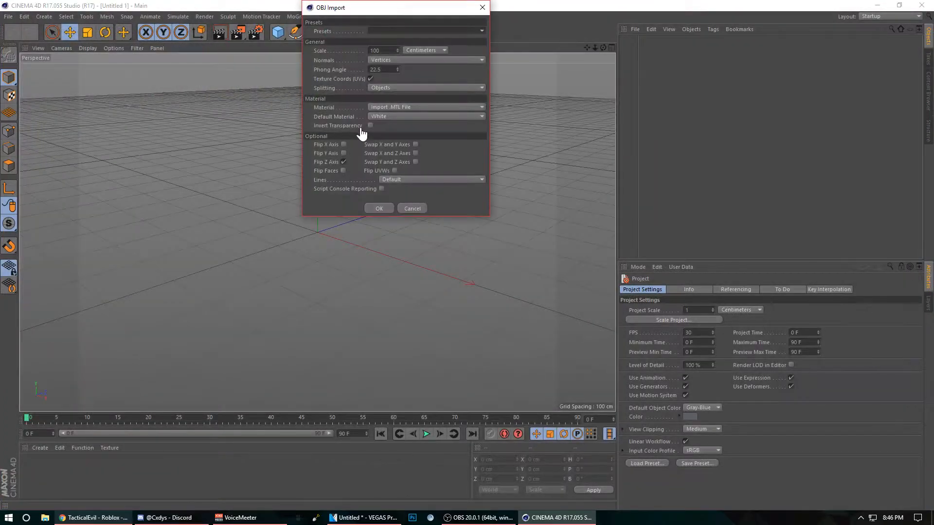
left_click(423, 51)
left_click(427, 82)
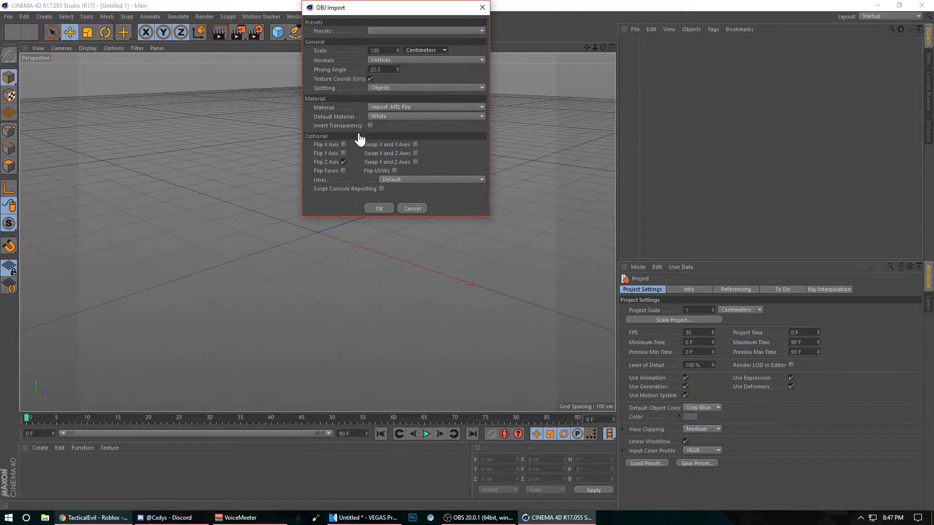
left_click(381, 210)
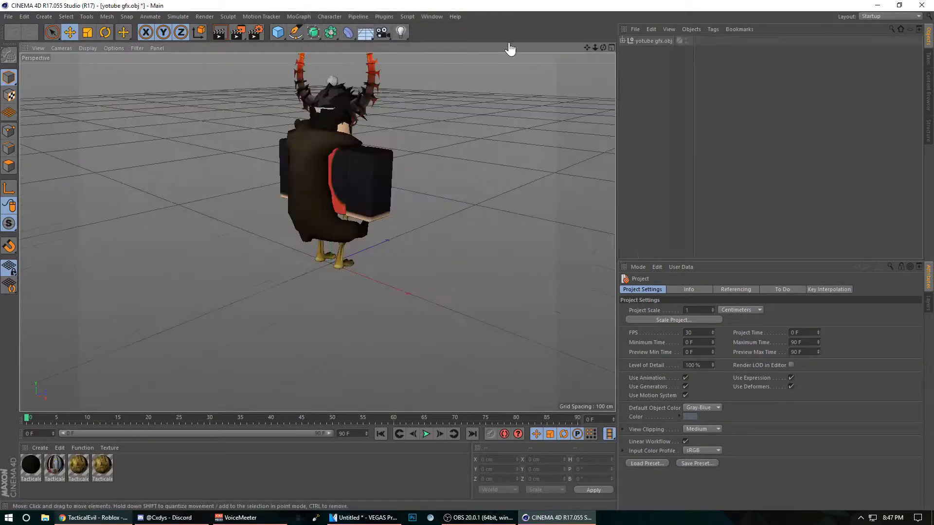
Step: Set the texture preview size of the Tacticalevil2Mtl material to No Scaling in its editor settings
left_click_drag(587, 48, 317, 233)
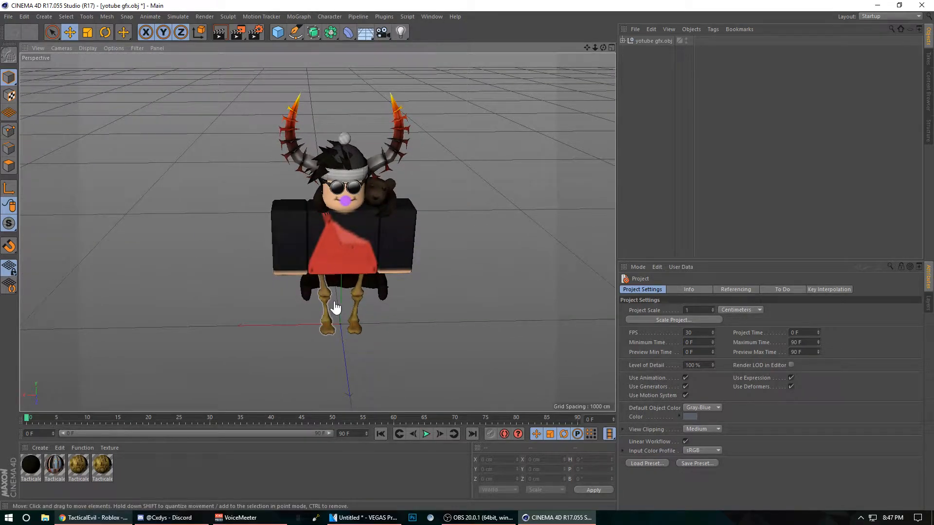
double_click(55, 465)
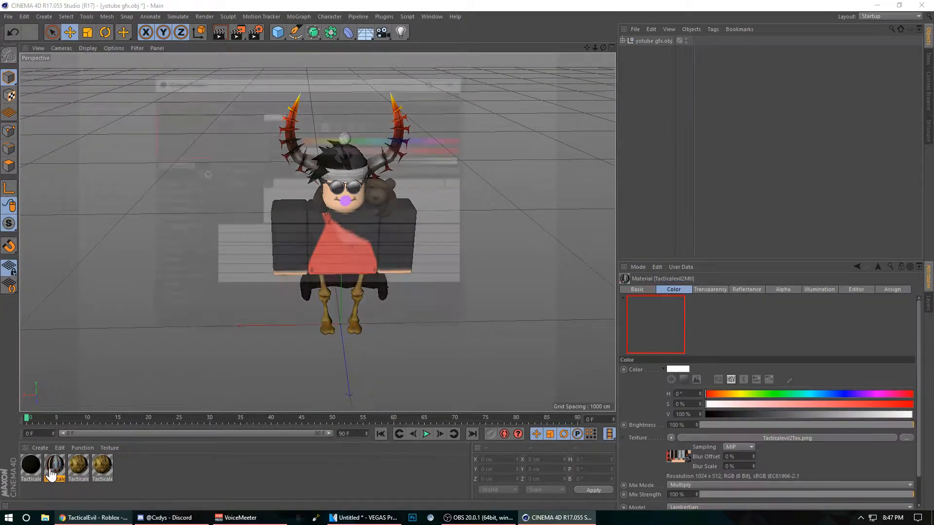
left_click_drag(208, 79, 650, 39)
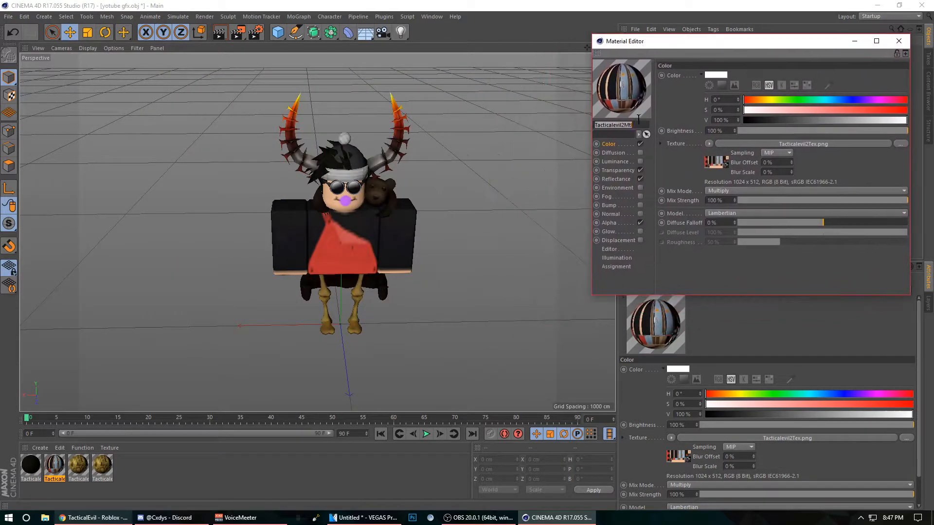
left_click(610, 250)
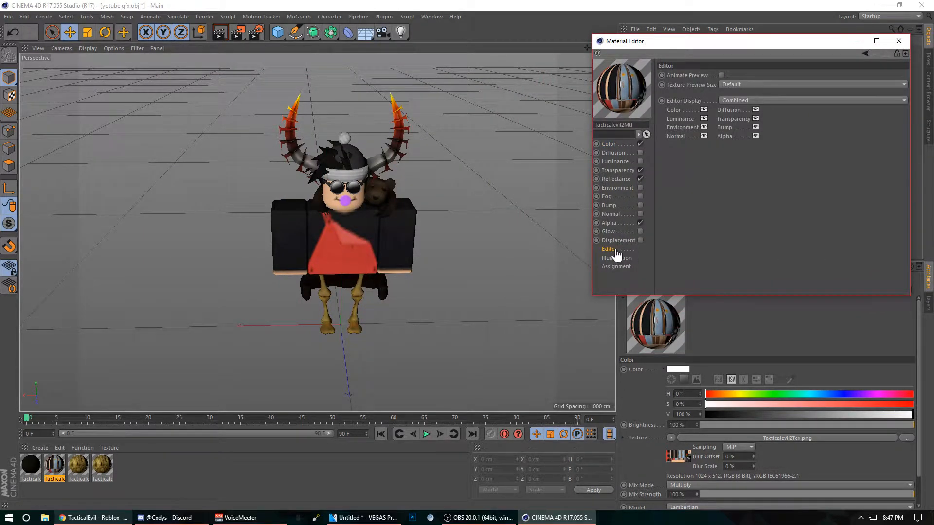
left_click_drag(730, 55, 472, 70)
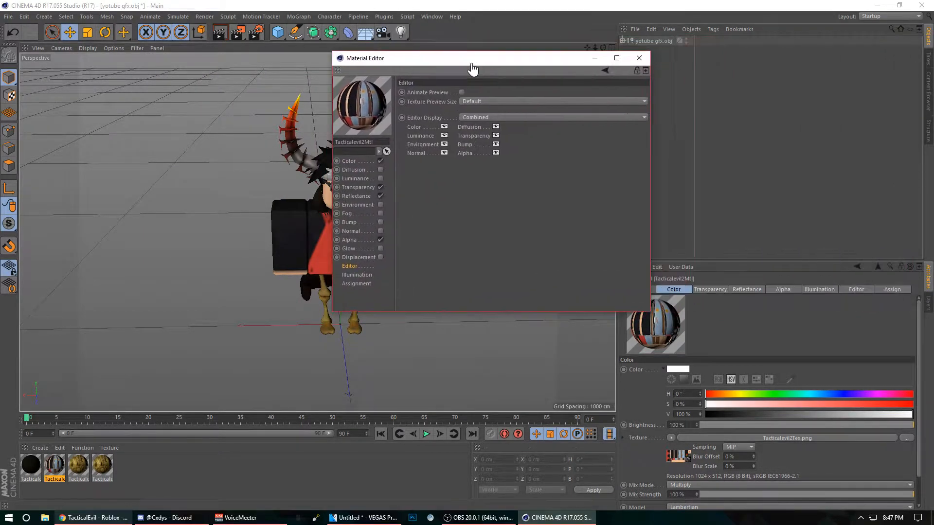
left_click(482, 104)
left_click(479, 103)
left_click(488, 103)
left_click(492, 122)
left_click_drag(492, 61, 704, 57)
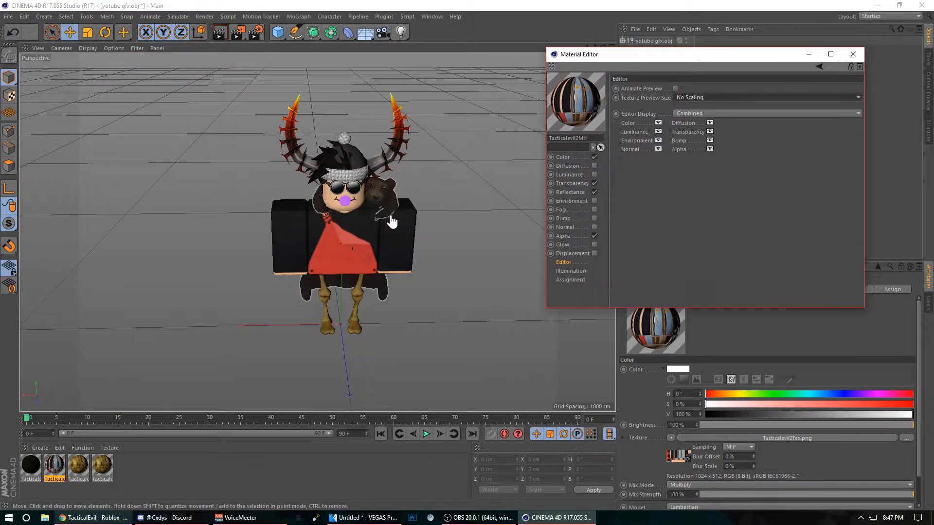
left_click(852, 54)
Step: Set the texture preview size of the Tacticalevil7Mtl and Tacticalevil6Mtl materials to No Scaling
double_click(79, 467)
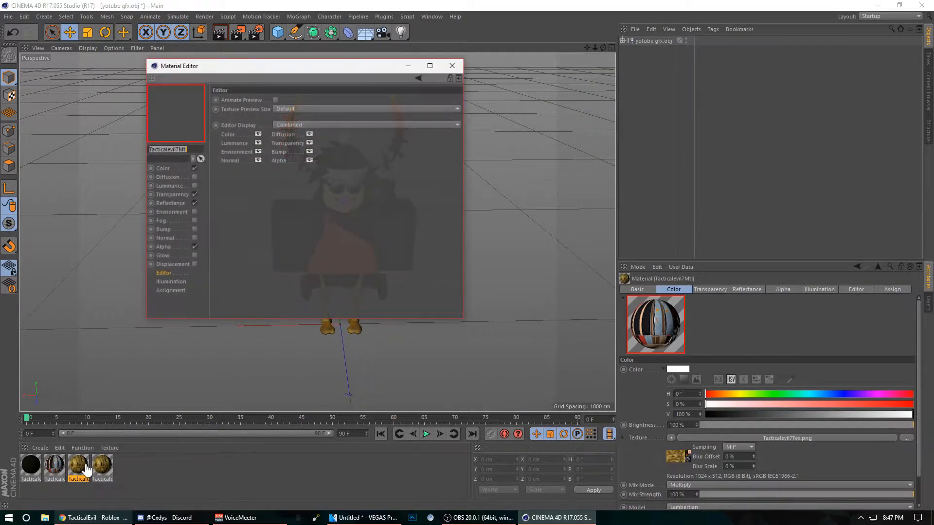
left_click(302, 113)
left_click(291, 136)
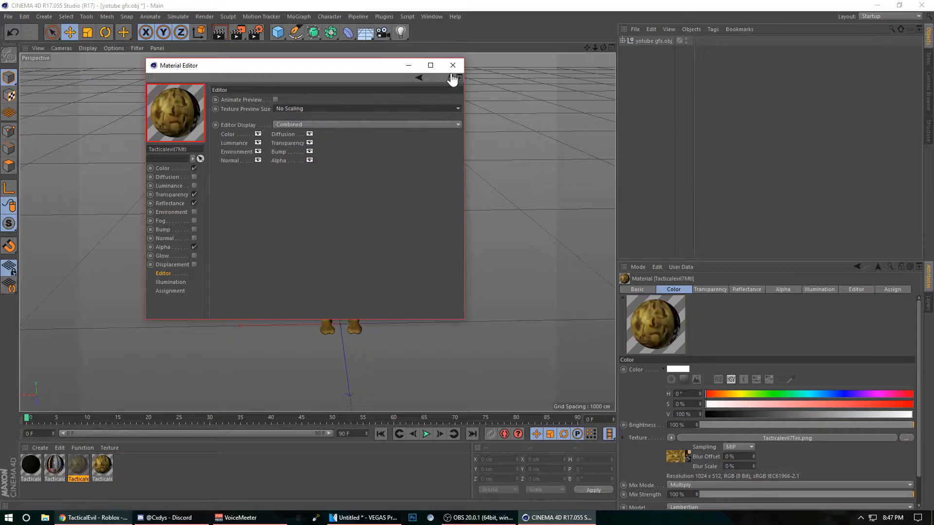
left_click(453, 66)
double_click(102, 474)
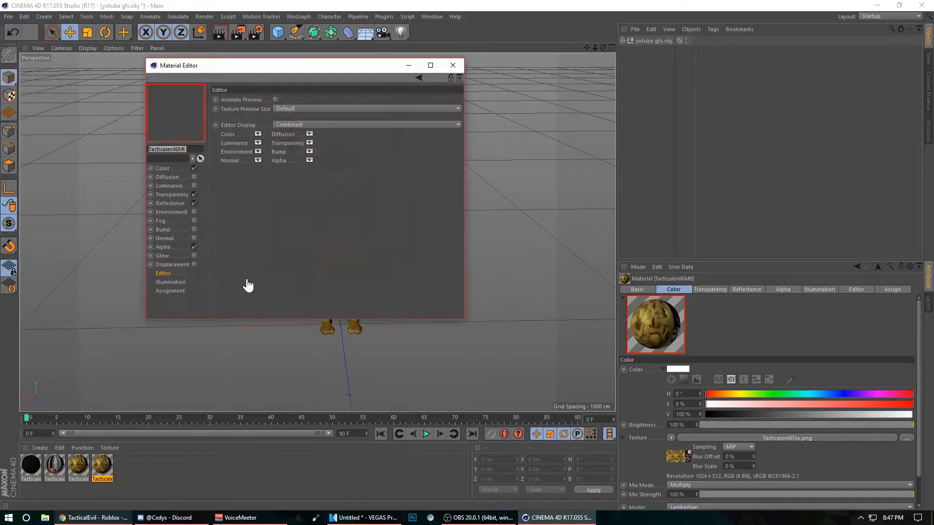
left_click(305, 109)
left_click(308, 128)
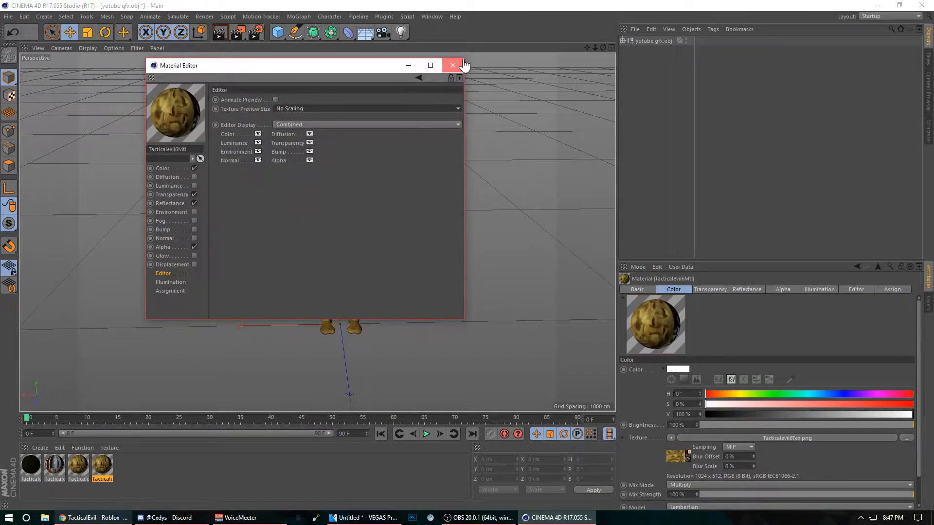
left_click(453, 66)
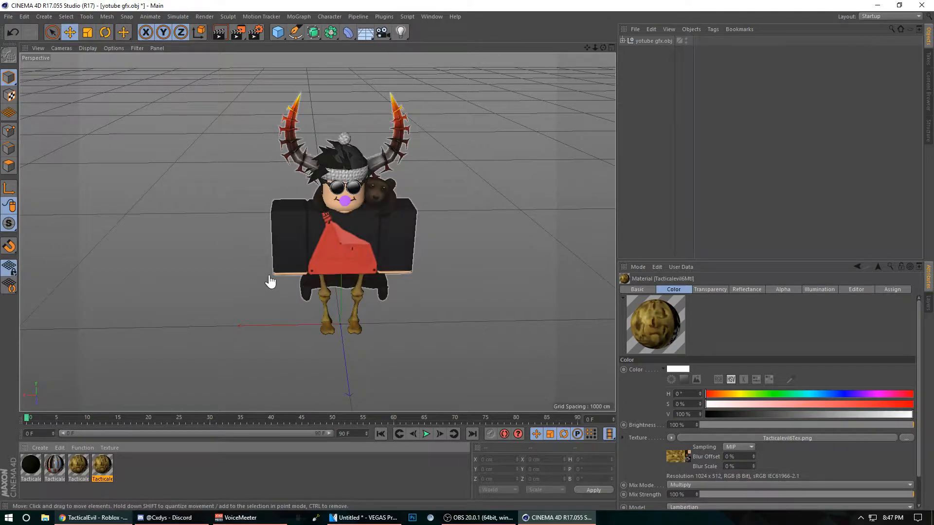
Step: Select the character's arms, torso and both skeleton legs together in the viewport
mouse_move(603, 48)
left_mouse_down()
mouse_move(559, 37)
mouse_move(592, 52)
left_mouse_up()
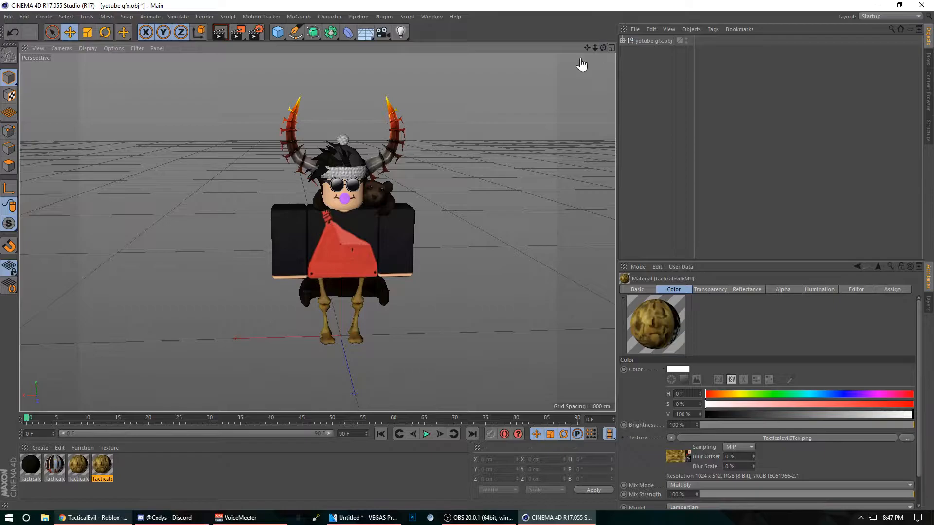
left_click(294, 246)
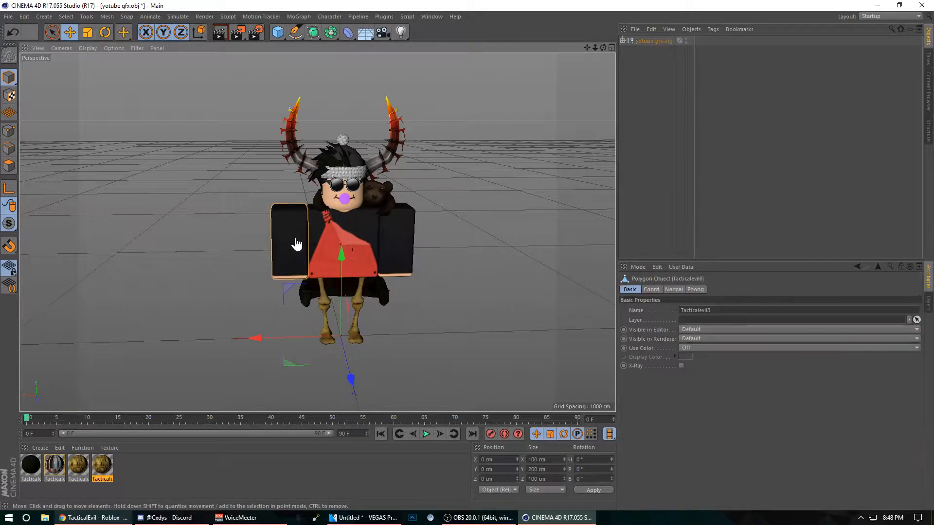
left_click(393, 239, "shift")
left_click(356, 316, "shift")
left_click(322, 310, "shift")
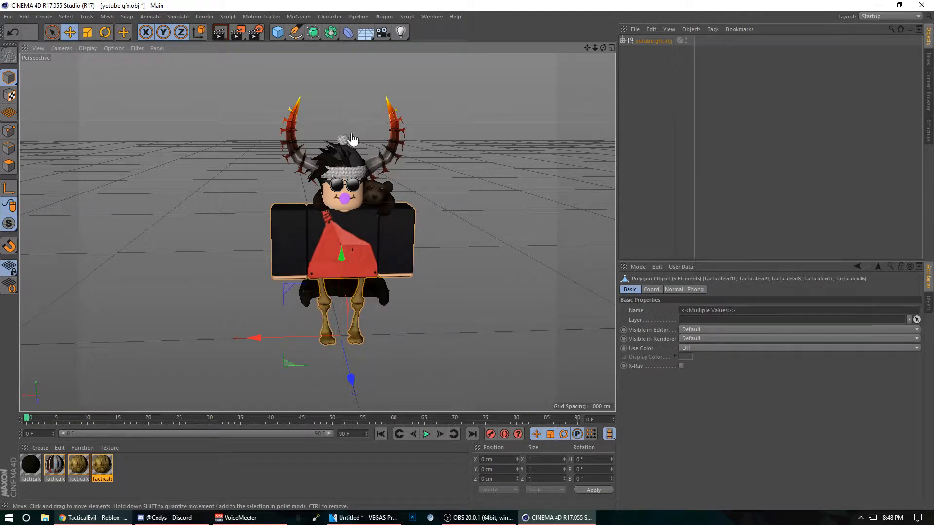
Step: Switch to point mode and subdivide the selected arms, torso and legs three times
left_click(8, 132)
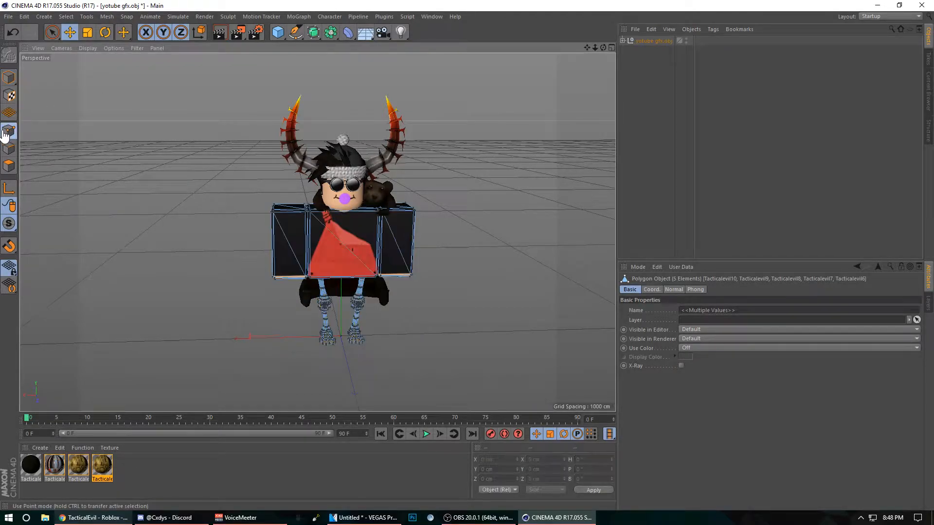
right_click(327, 295)
key("Escape")
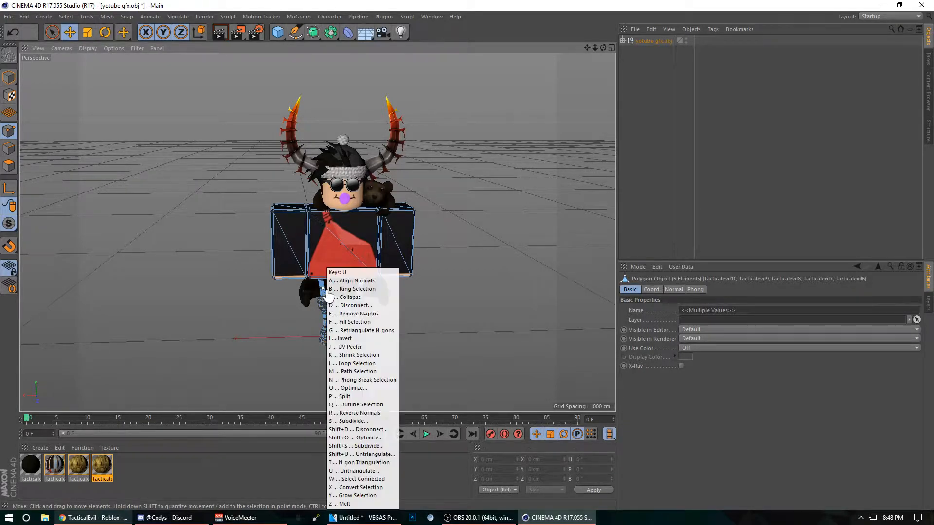
key("u")
key("Escape")
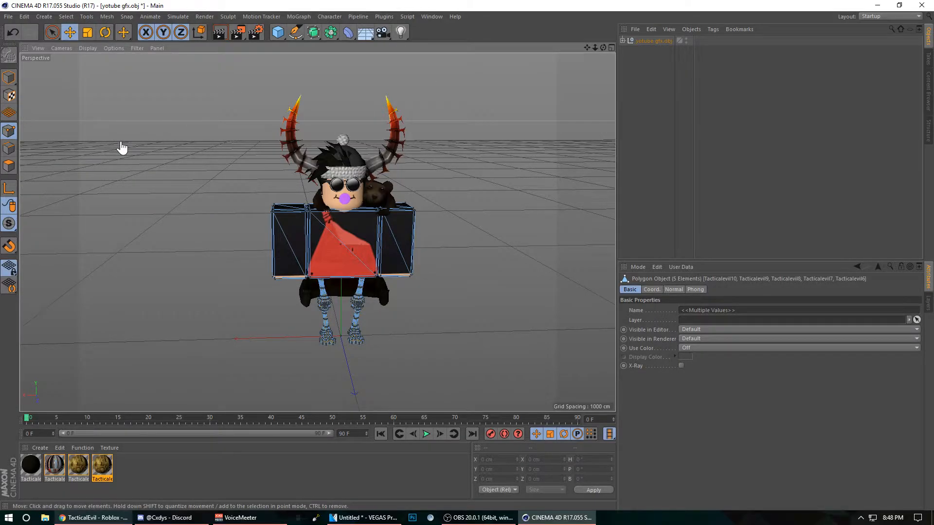
key("u")
key("s")
key("u")
key("s")
key("u")
key("s")
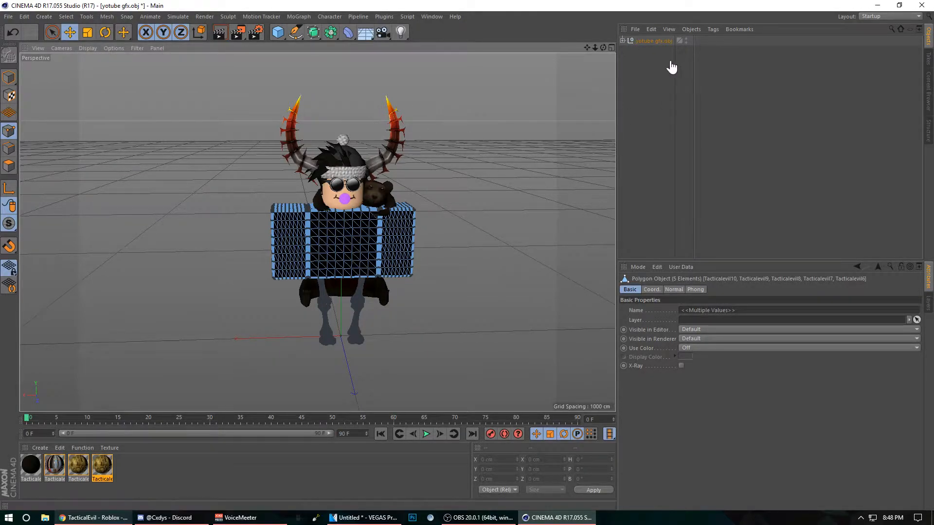
Step: Return to model mode, delete the Normal tags of all parts in the yotube gfx.obj hierarchy, and clear the selection
left_click(622, 41)
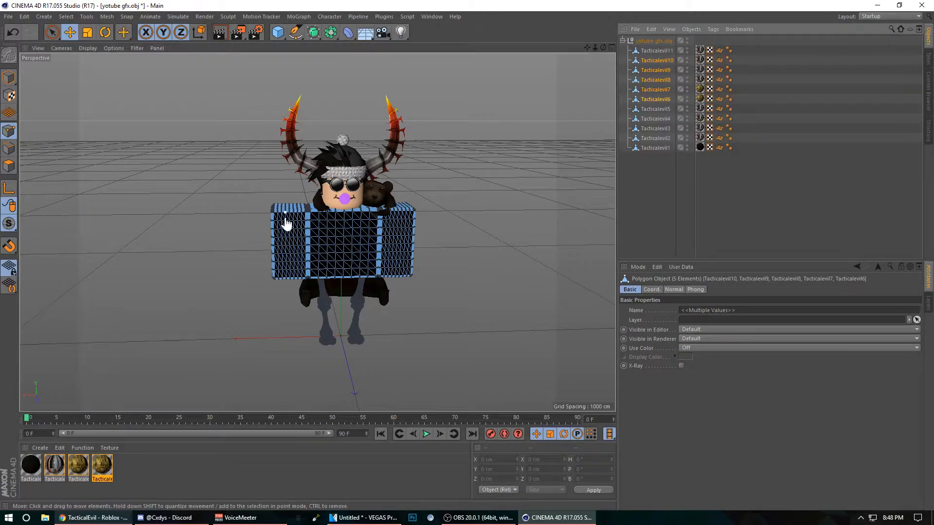
left_click(12, 83)
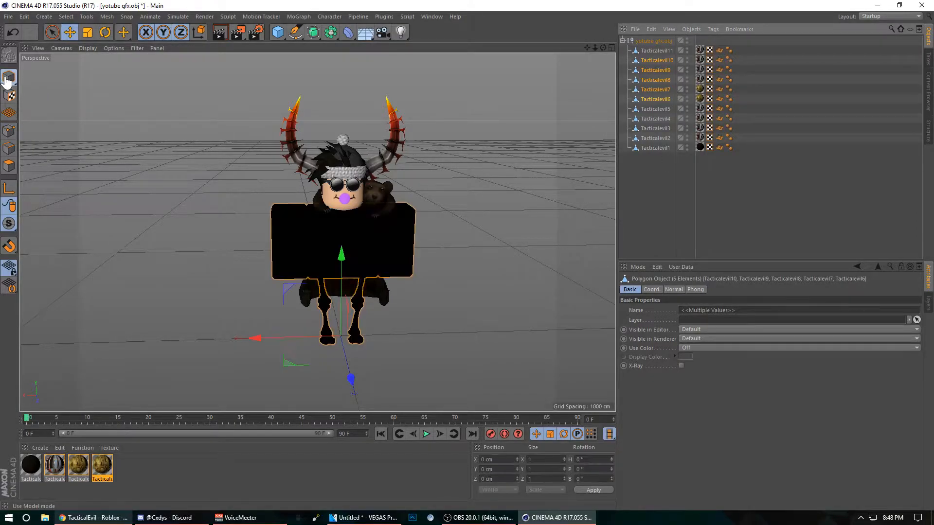
left_click(720, 51)
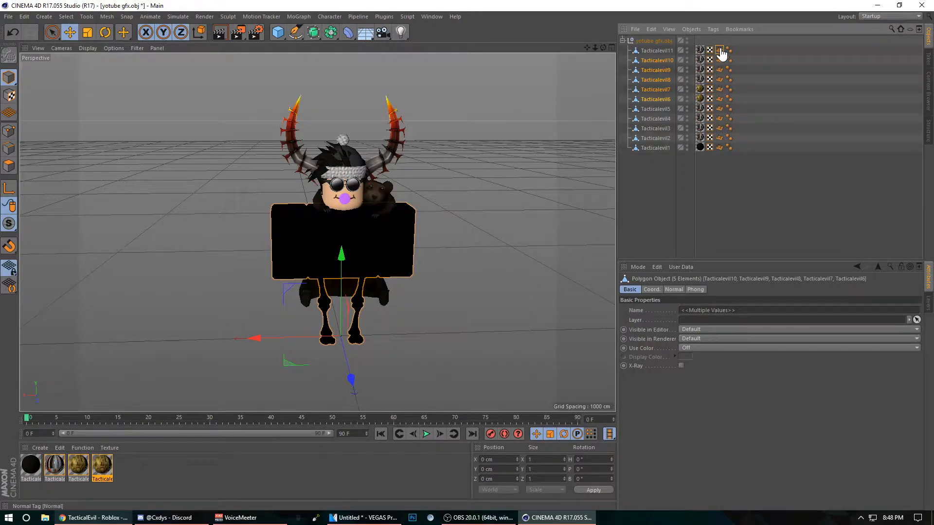
left_click(719, 148, "shift")
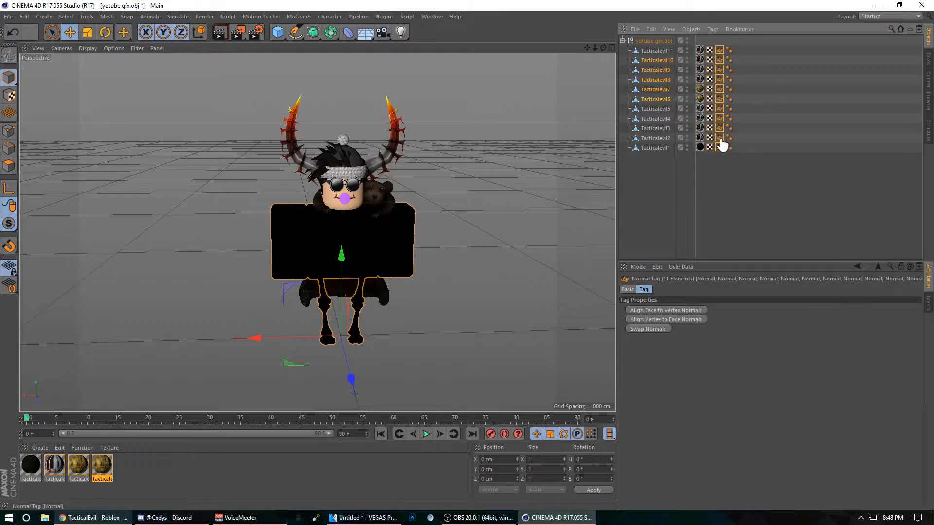
left_click(720, 52)
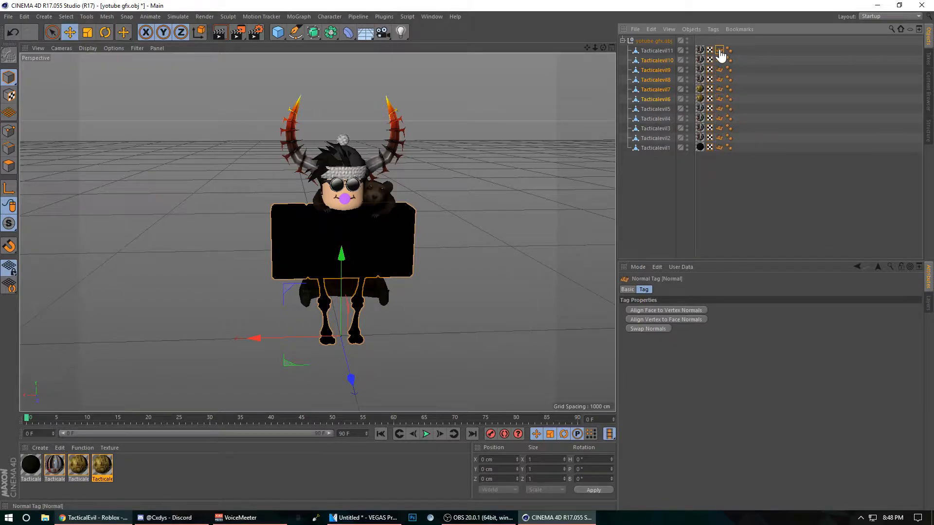
left_click(719, 148, "shift")
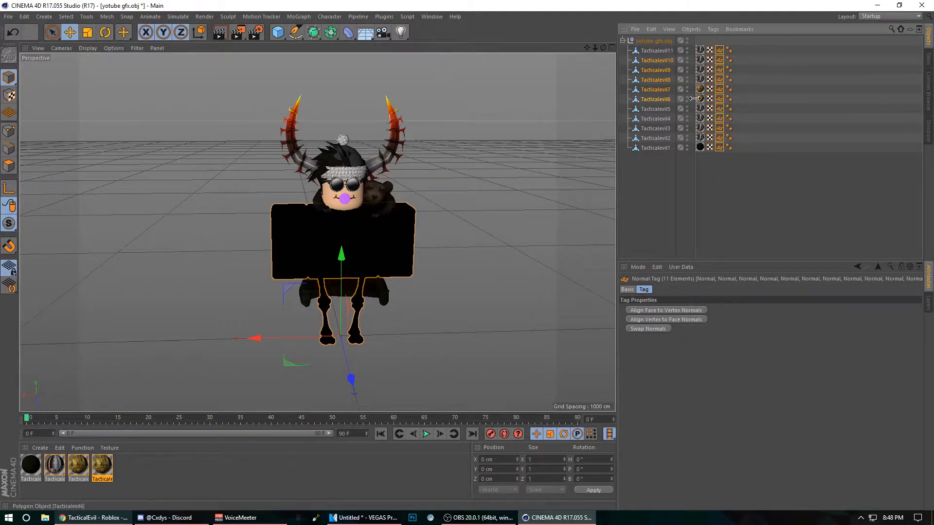
key("Delete")
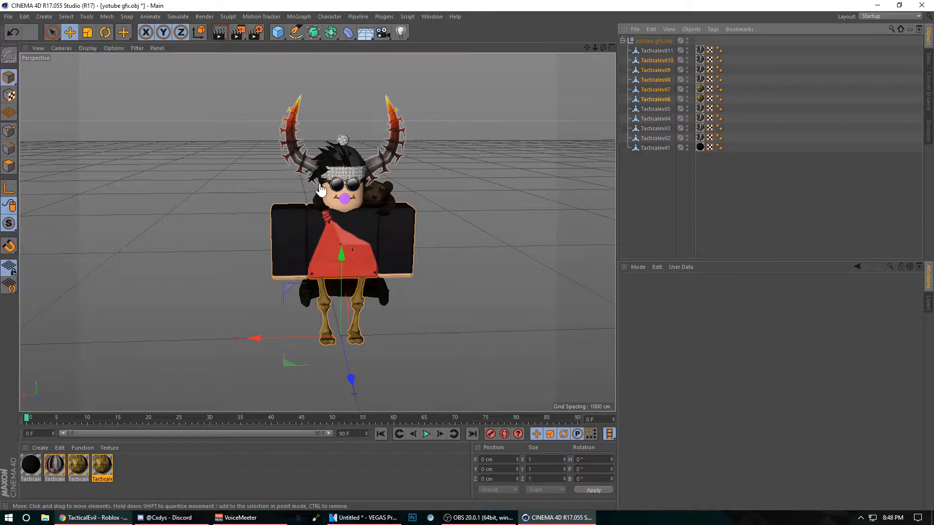
left_click(244, 138)
left_click_drag(603, 47, 505, 38)
mouse_move(401, 102)
left_mouse_down("alt")
mouse_move(321, 116)
mouse_move(401, 84)
mouse_move(402, 115)
left_mouse_up("alt")
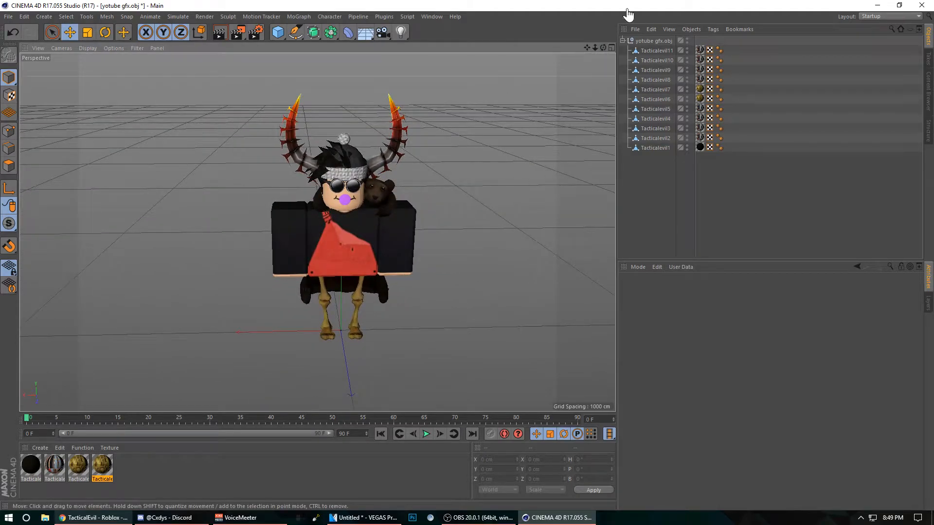
Step: Merge the Bones C4D file from the Roblox Cinmea 4d folder on the Desktop into the current project
left_click(8, 17)
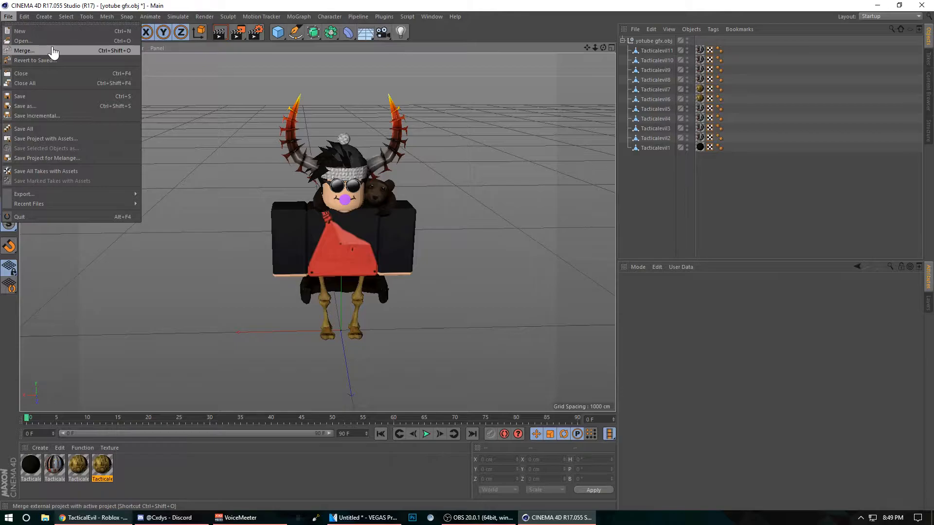
left_click(15, 18)
left_click(14, 18)
left_click(20, 53)
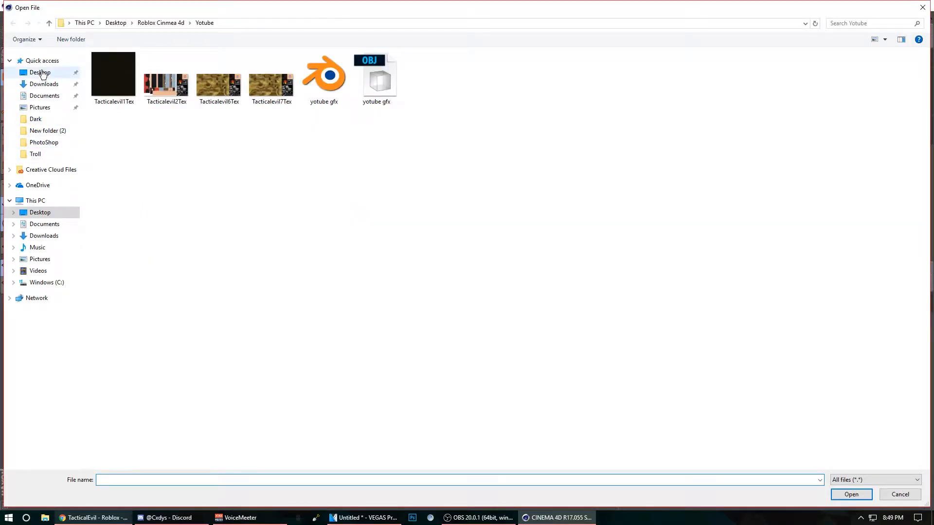
left_click(42, 63)
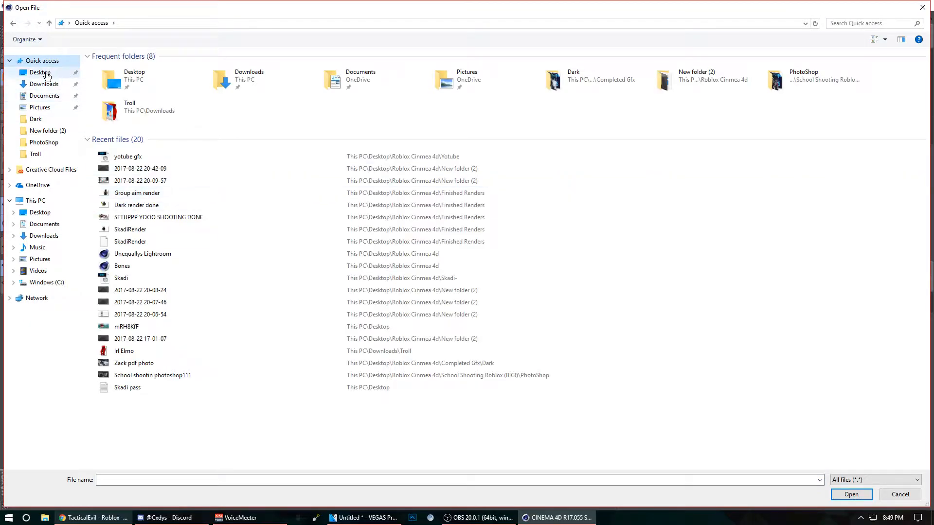
left_click(47, 75)
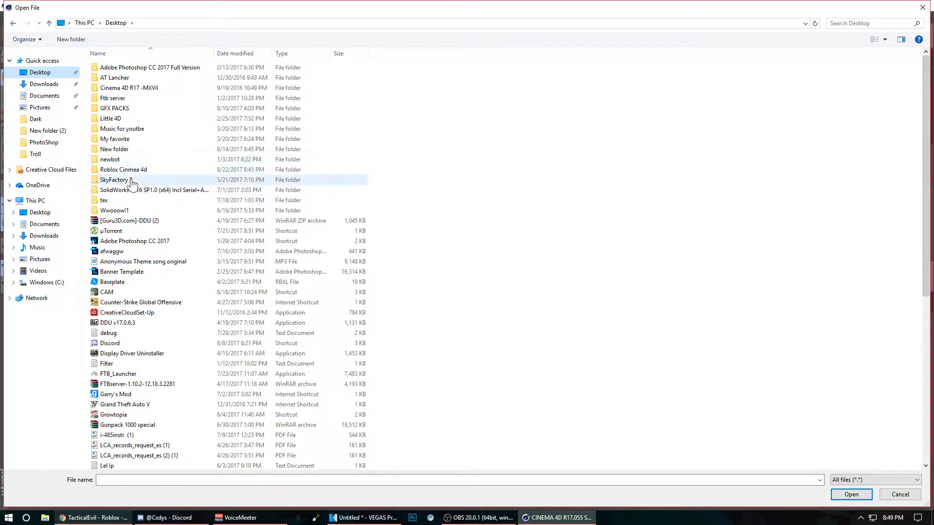
double_click(115, 171)
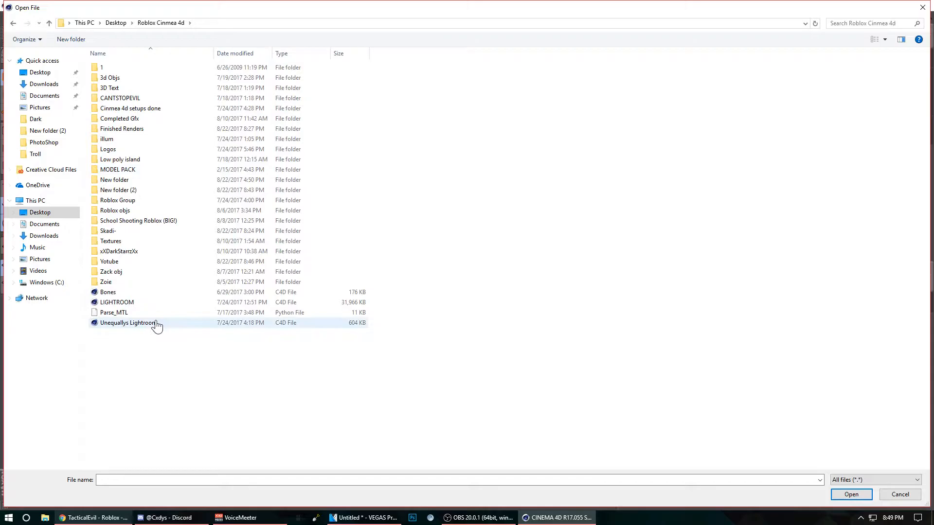
double_click(108, 293)
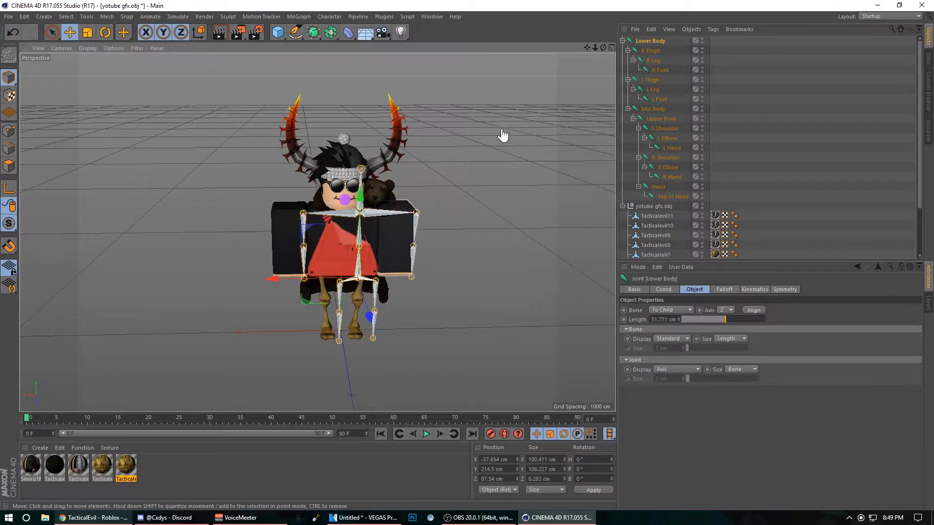
Step: Move the Lower Body joint chain in depth and sideways so it sits centred inside the character
mouse_move(603, 48)
left_mouse_down()
mouse_move(730, 27)
mouse_move(603, 51)
left_mouse_up()
left_click_drag(403, 267, 378, 271)
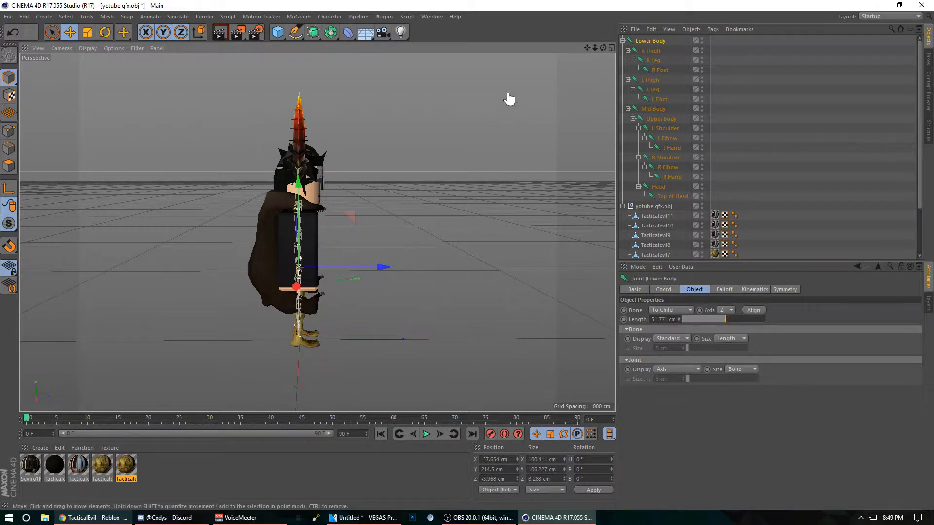
left_click_drag(604, 48, 569, 104)
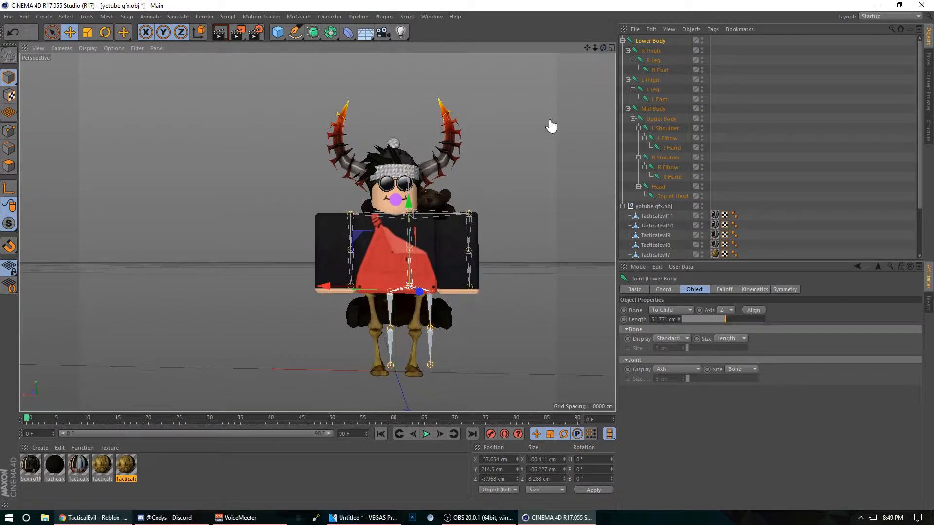
left_click_drag(334, 289, 316, 287)
left_click_drag(390, 201, 392, 202)
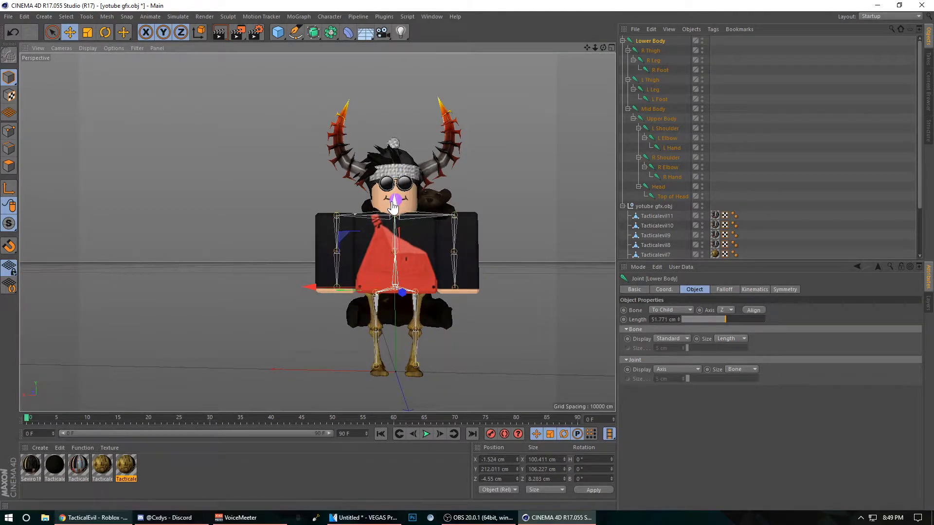
Step: Fine-tune the Lower Body skeleton's position inside the character, checking angled and side views, and clear the selection
left_click_drag(603, 48, 506, 117)
left_click_drag(414, 297, 419, 298)
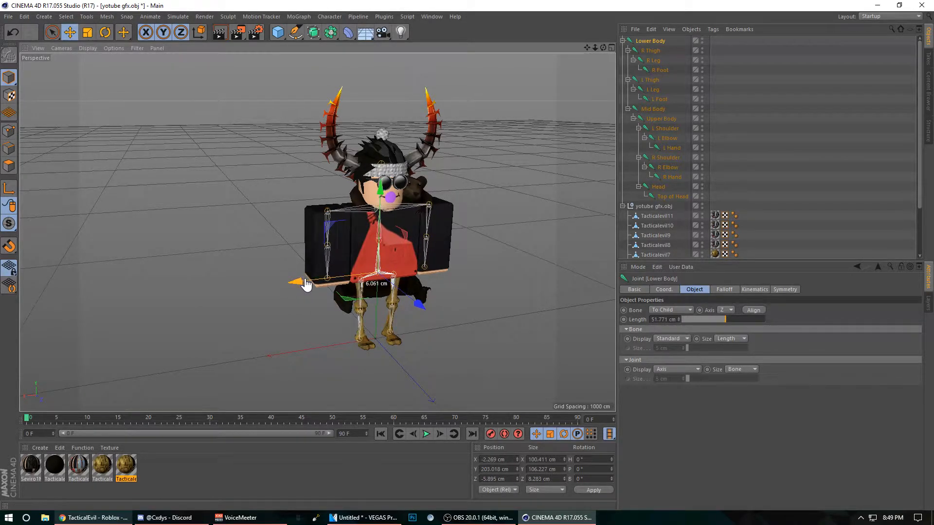
left_click_drag(603, 48, 472, 166)
left_click_drag(360, 262, 361, 260)
left_click(537, 116)
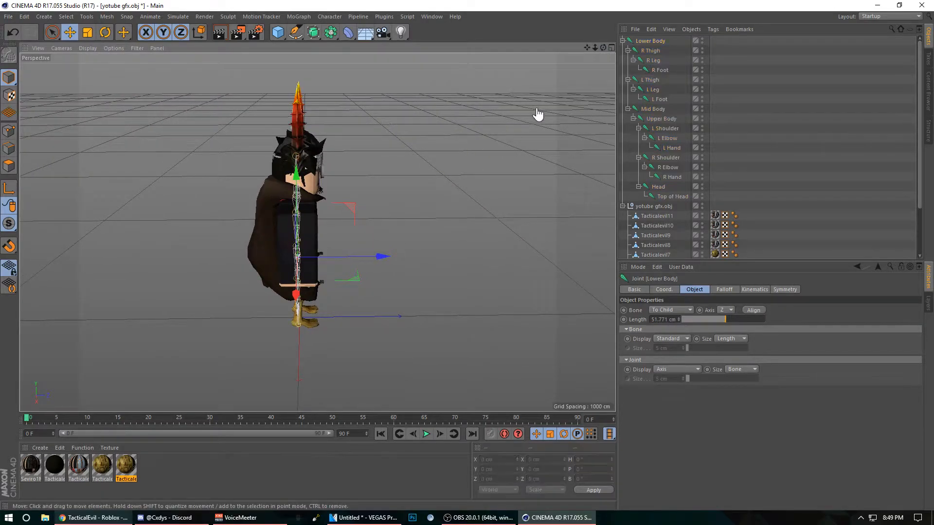
left_click_drag(603, 47, 317, 233)
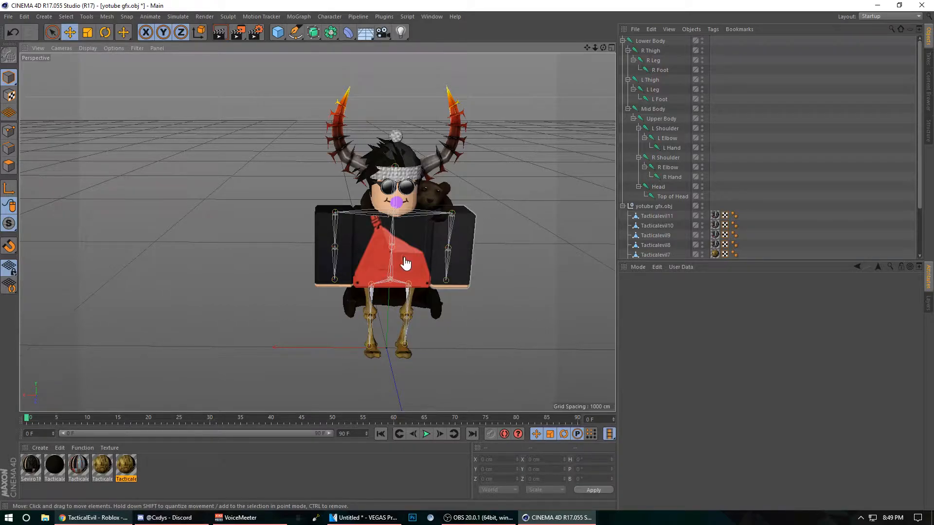
Step: Bind the left arm mesh Tacticalevil9 to the L Shoulder, L Elbow and L Hand joints
left_click(470, 257)
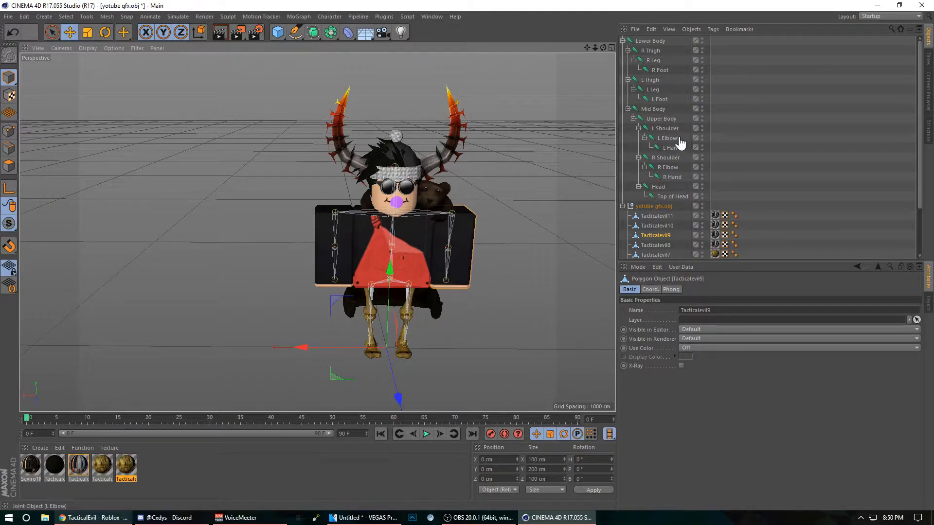
left_click(666, 129, "ctrl")
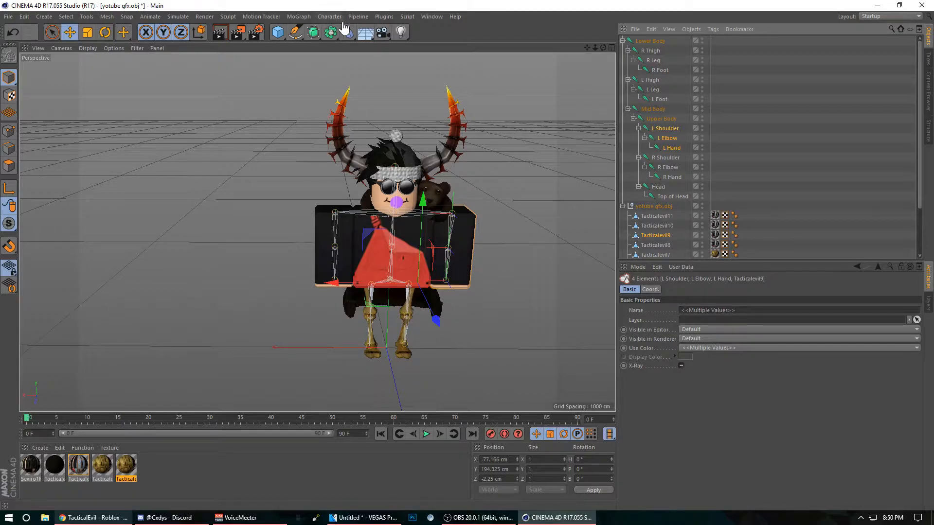
left_click(329, 17)
mouse_move(343, 42)
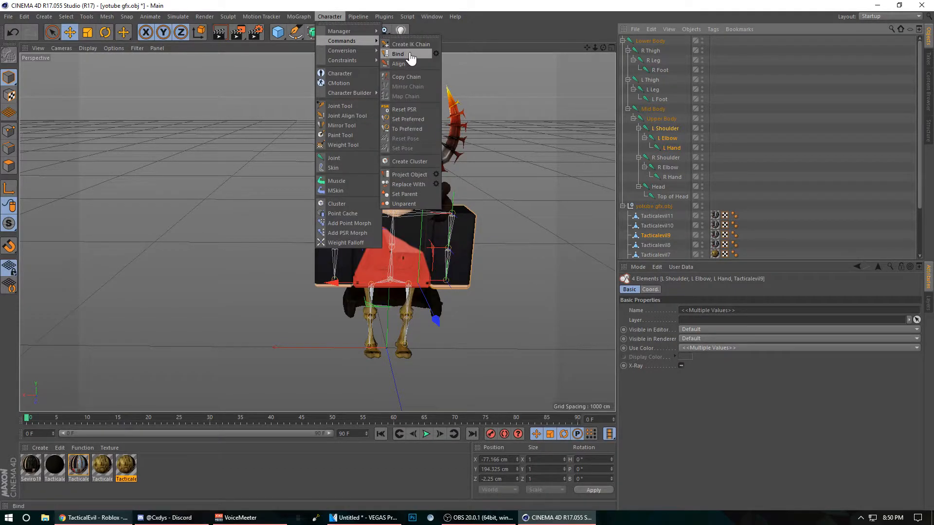
left_click(402, 52)
Step: Bind the right arm mesh Tacticalevil8 to the R Shoulder, R Elbow and R Hand joints
left_click(331, 240)
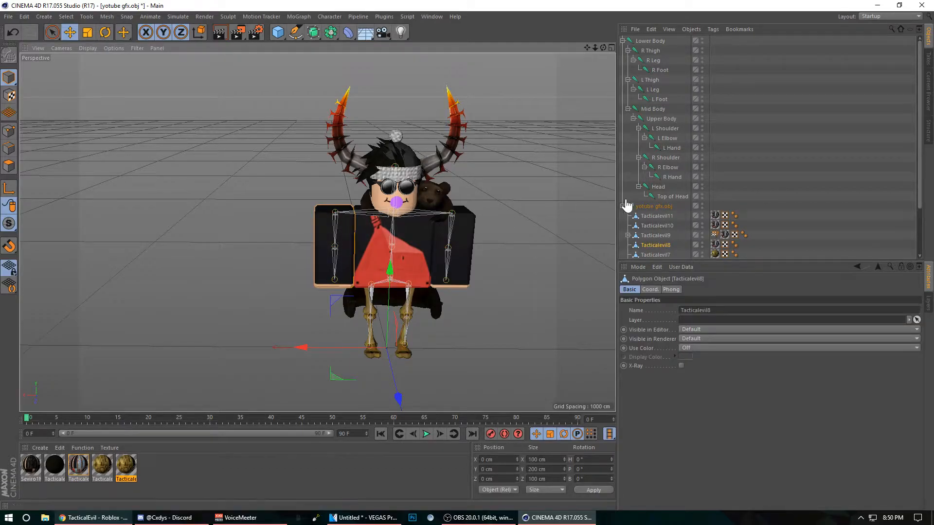
left_click(668, 158, "ctrl")
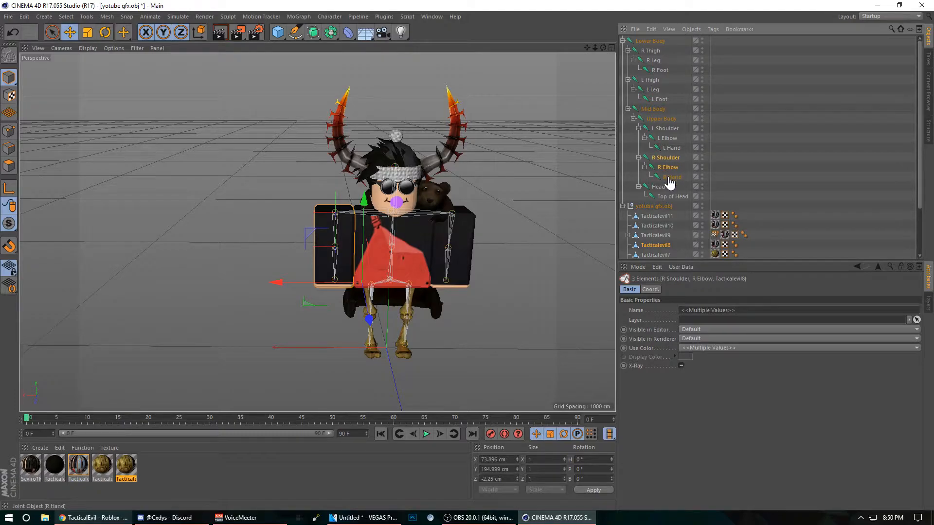
left_click(329, 17)
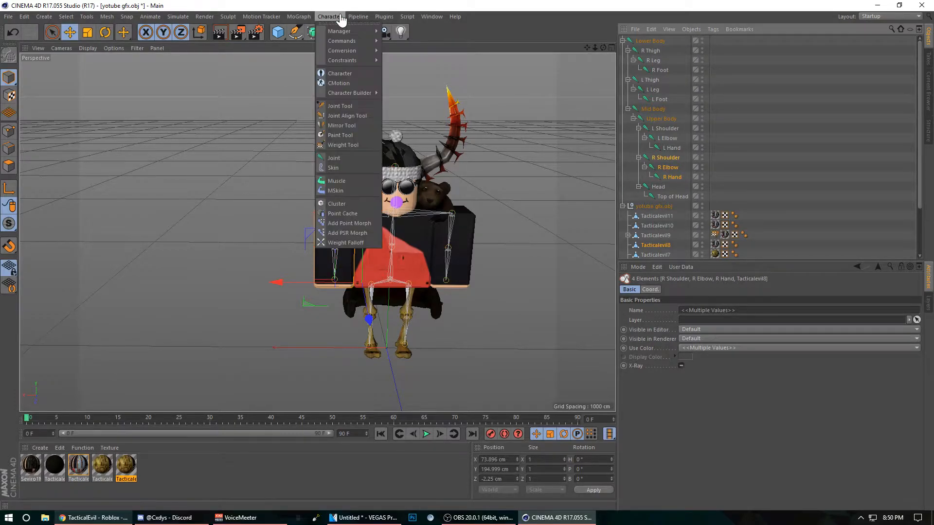
mouse_move(348, 46)
left_click(404, 54)
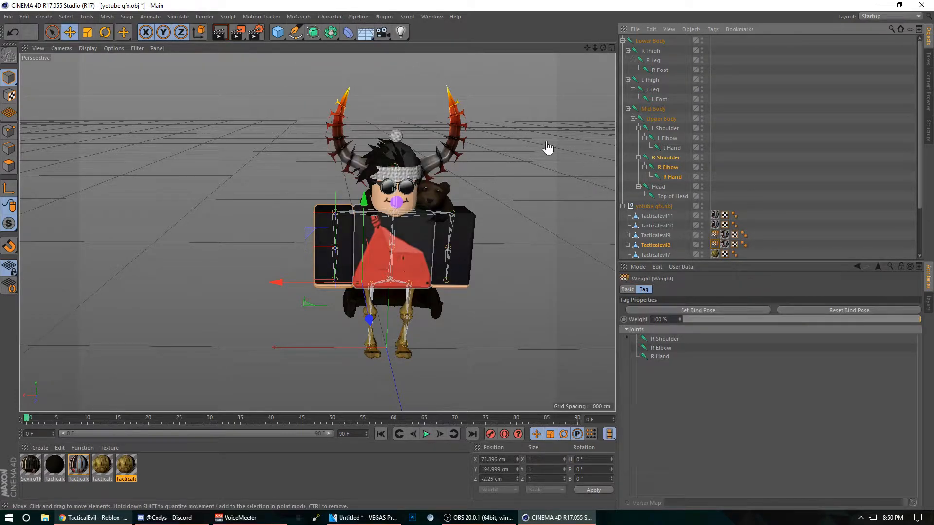
Step: Bind the torso mesh Tacticalevil10 to the Lower Body, Mid Body and Upper Body joints
left_click(414, 241)
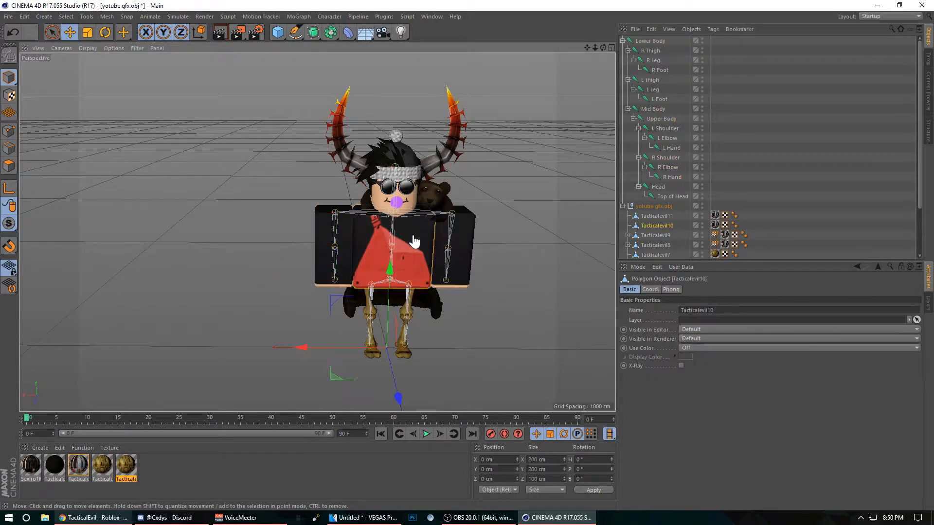
left_click(650, 41, "ctrl")
left_click(654, 110, "ctrl")
left_click(659, 119, "ctrl")
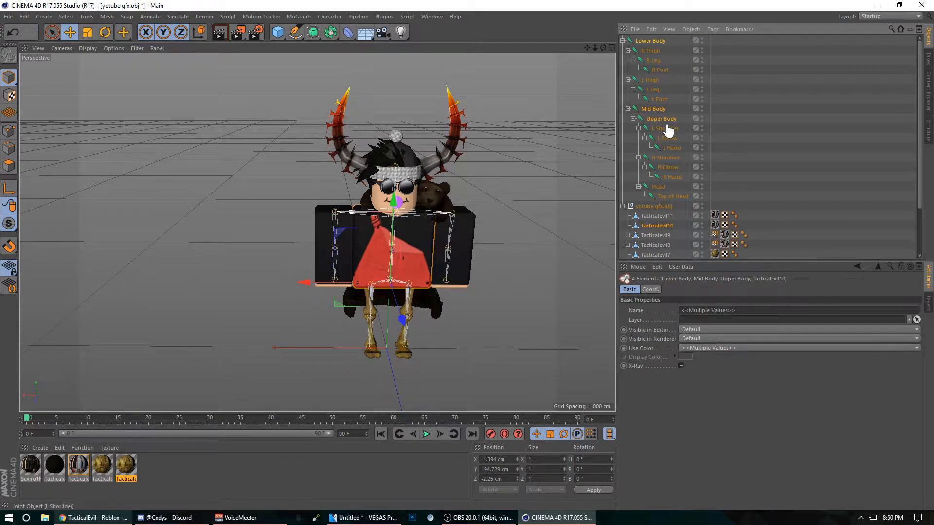
left_click(329, 16)
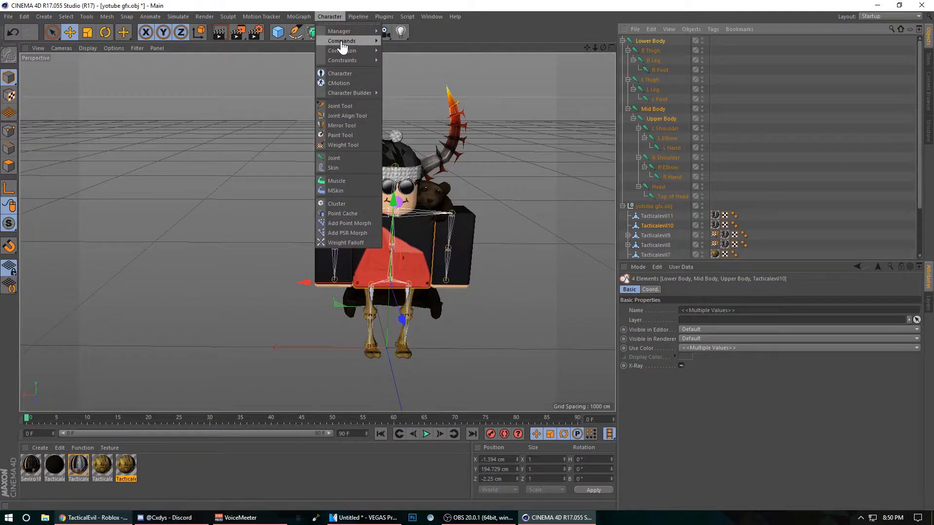
mouse_move(345, 41)
left_click(412, 55)
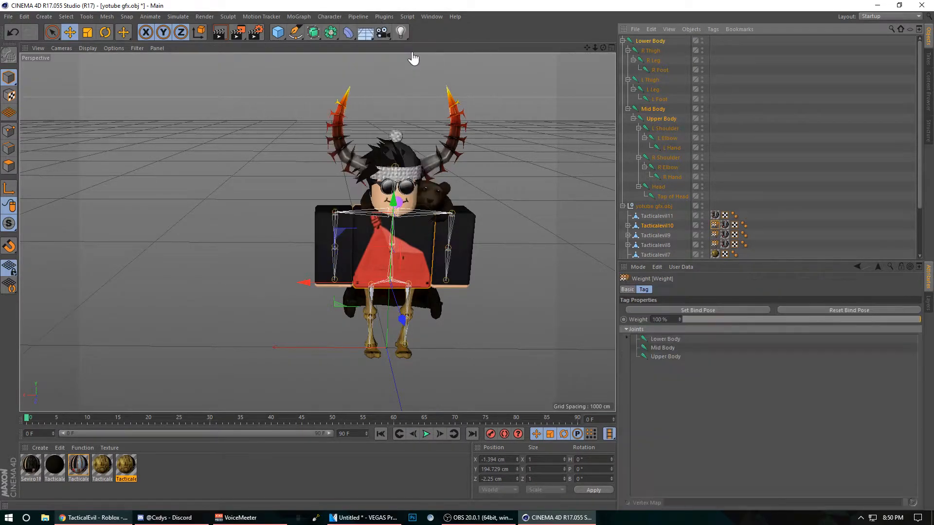
Step: Bind the left leg mesh Tacticalevil7 to the L Thigh, L Leg and L Foot joints
left_click(407, 358)
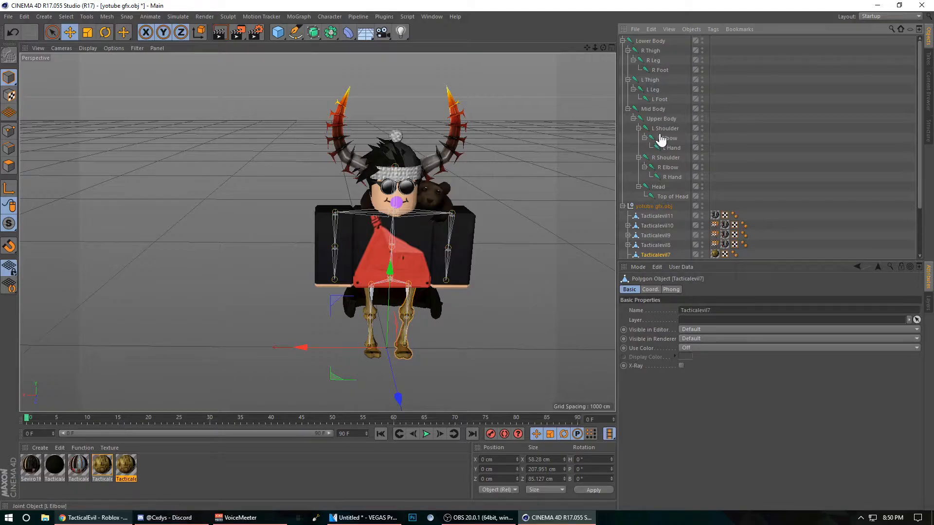
left_click(650, 80, "ctrl")
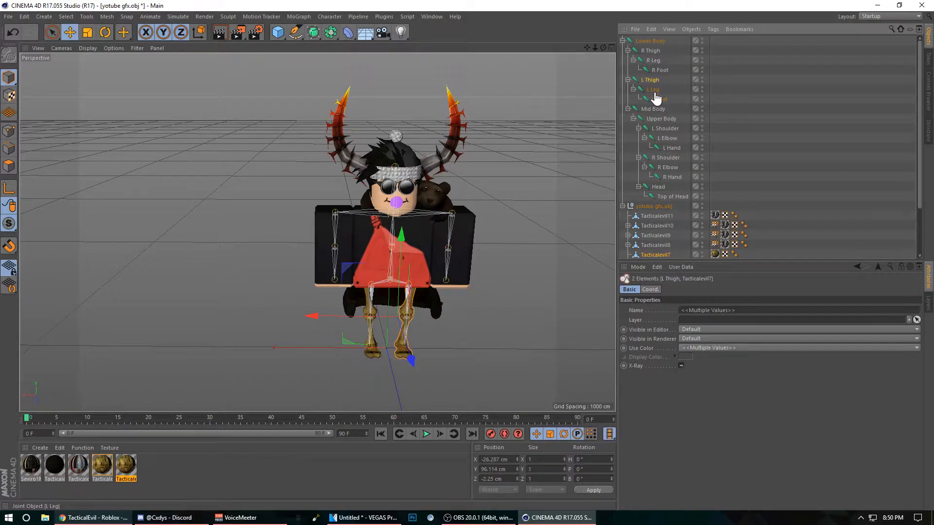
left_click(329, 17)
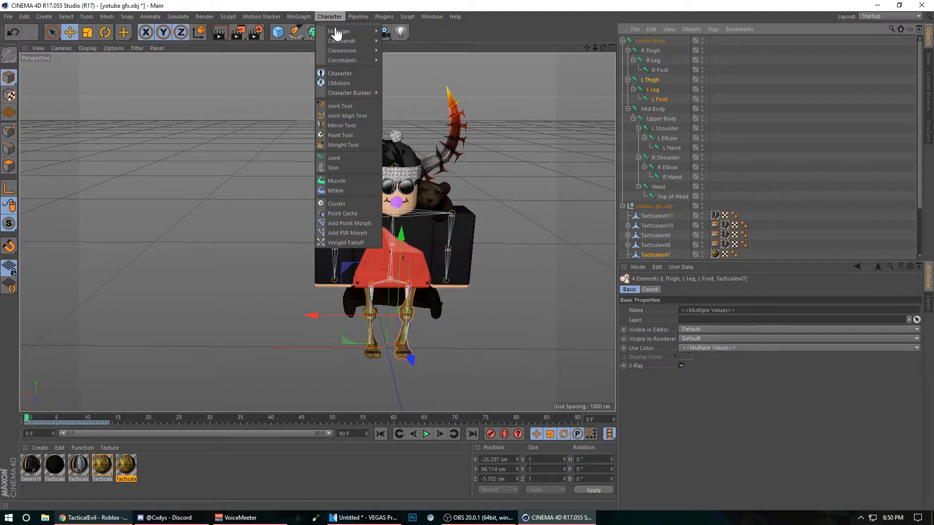
mouse_move(345, 41)
left_click(398, 54)
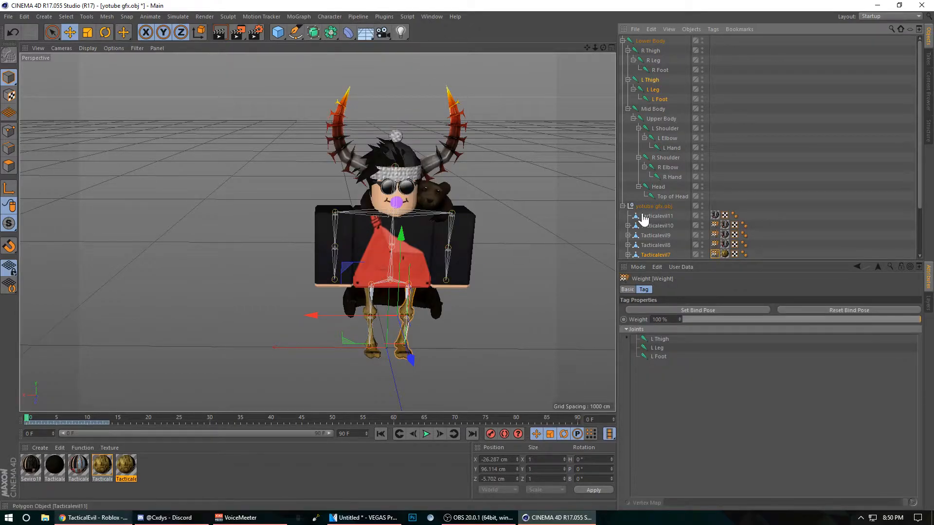
Step: Bind the right leg mesh Tacticalevil6 to the R Thigh, R Leg and R Foot joints
left_click(389, 327)
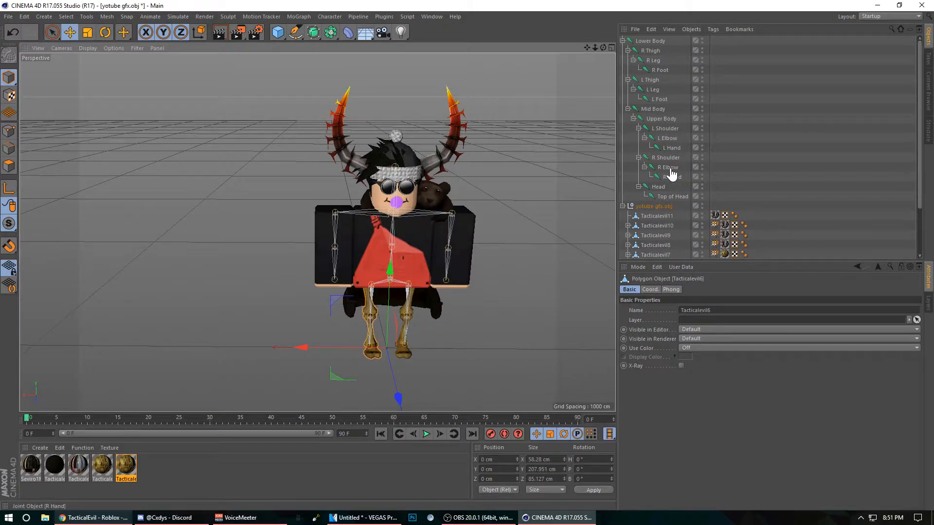
left_click(660, 70, "ctrl")
left_click(654, 61, "ctrl")
left_click(652, 51, "ctrl")
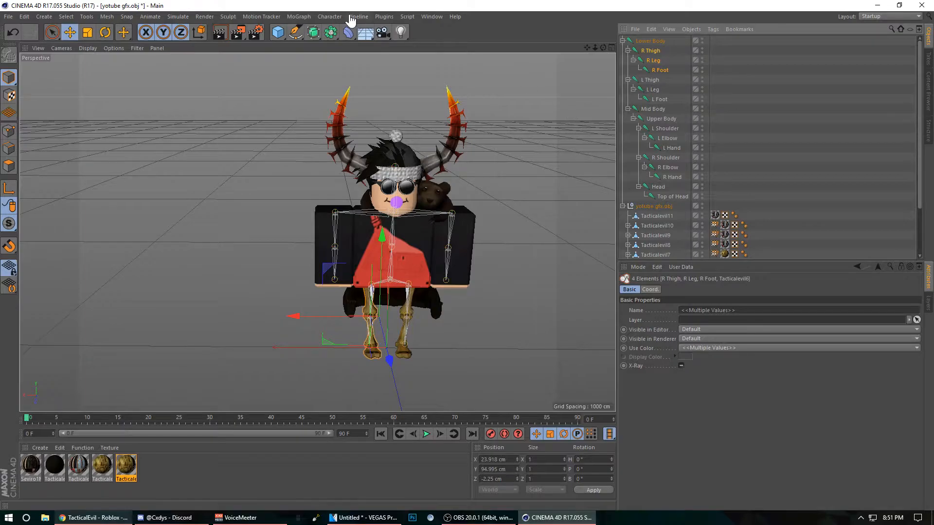
left_click(332, 17)
mouse_move(343, 25)
left_click(391, 45)
Step: Bind the Tacticalevil11 mesh to the Head and Top of Head joints and clear the selection
left_click(656, 216)
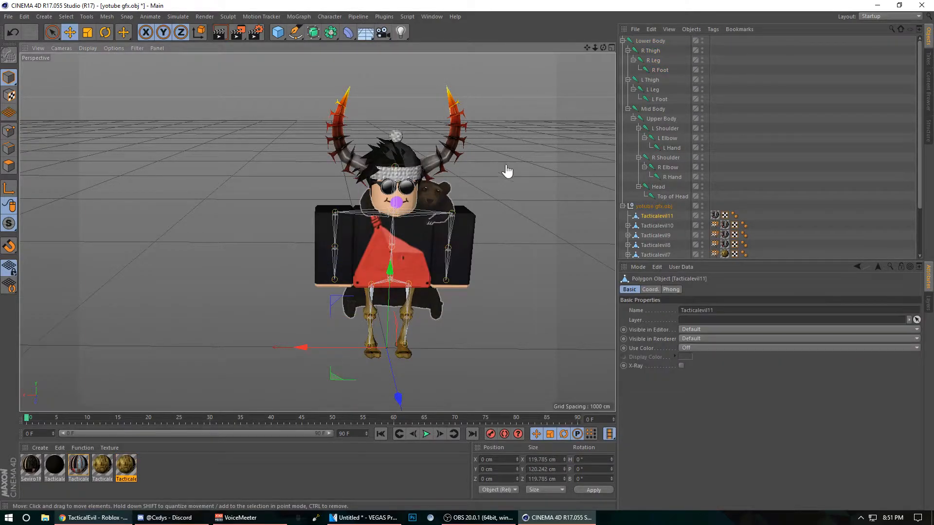
left_click(662, 189, "ctrl")
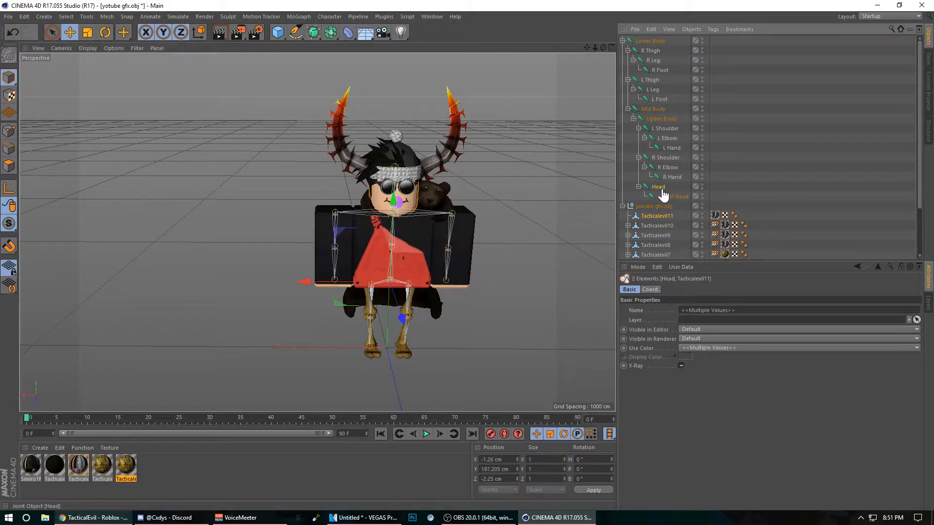
left_click(671, 197, "ctrl")
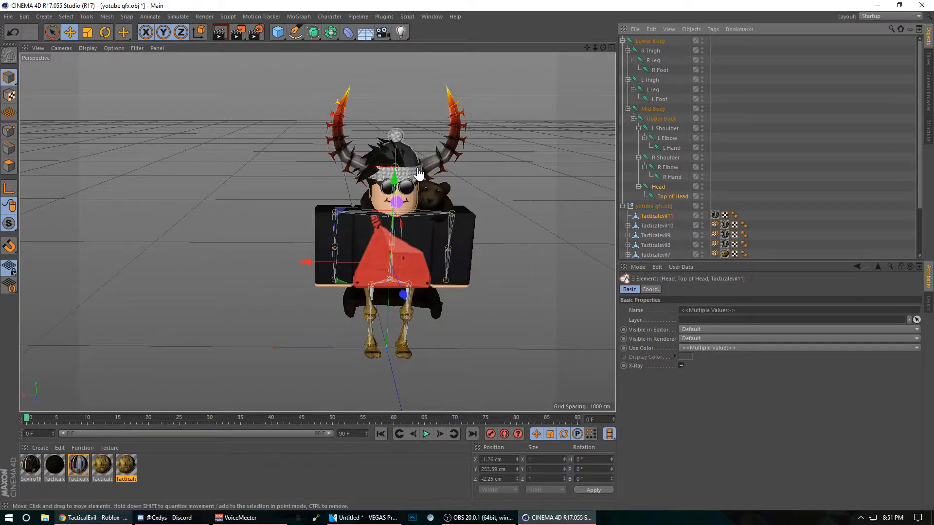
left_click(334, 17)
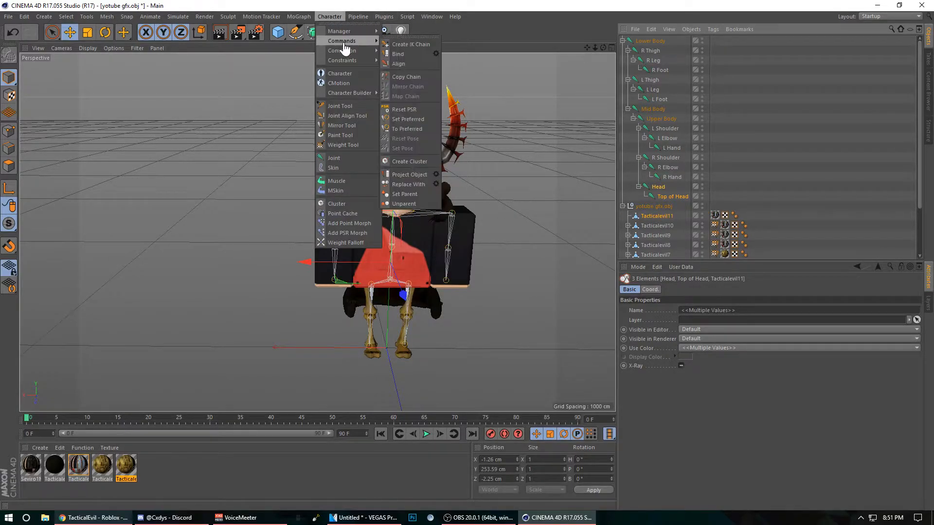
left_click(408, 54)
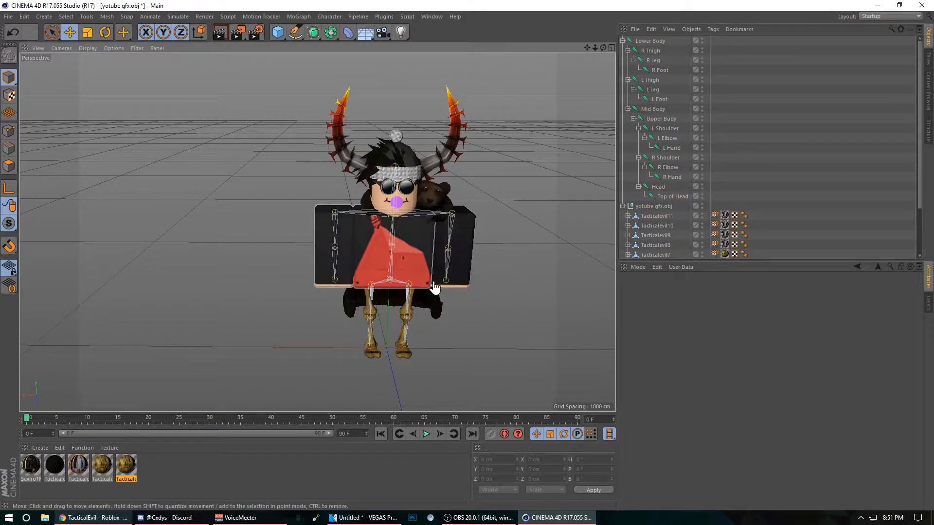
Step: Try to rotate the L Elbow joint, undo the rotation and clear the selection
left_click(665, 128)
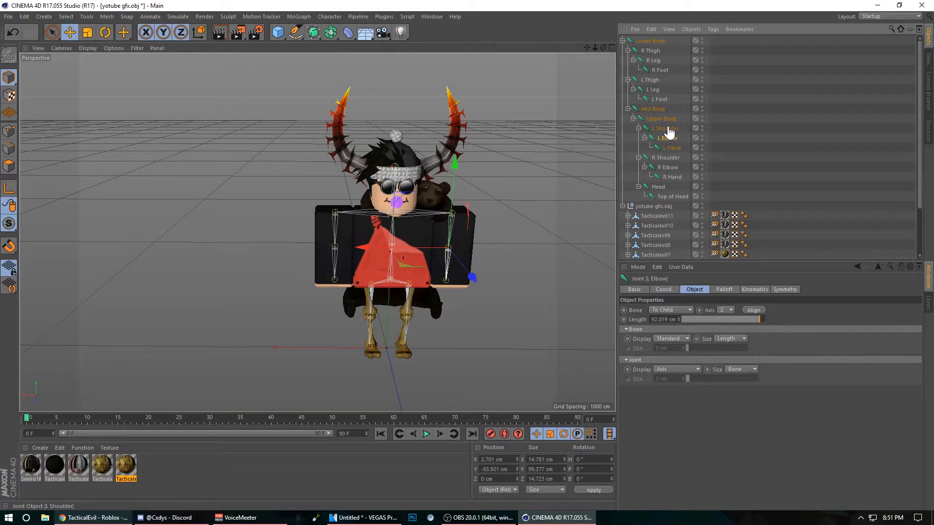
left_click(664, 138)
left_click(106, 34)
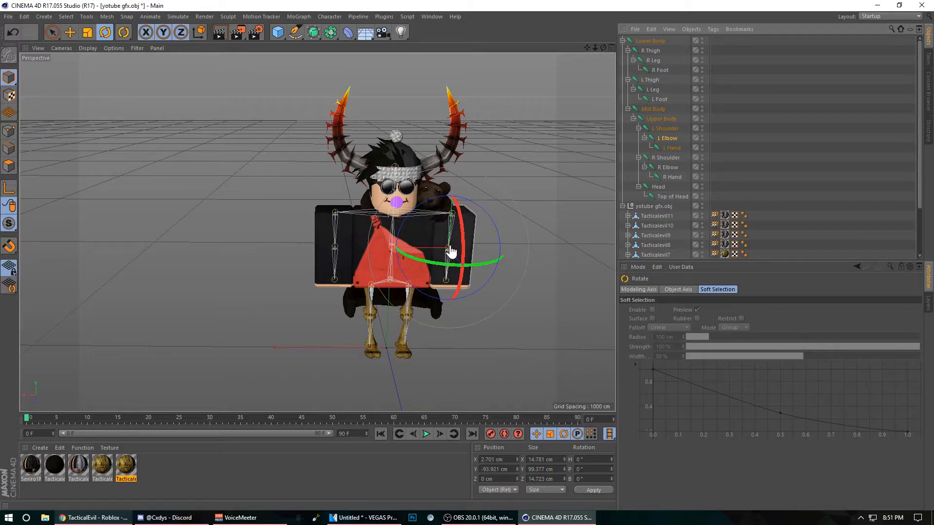
left_click_drag(469, 255, 521, 309)
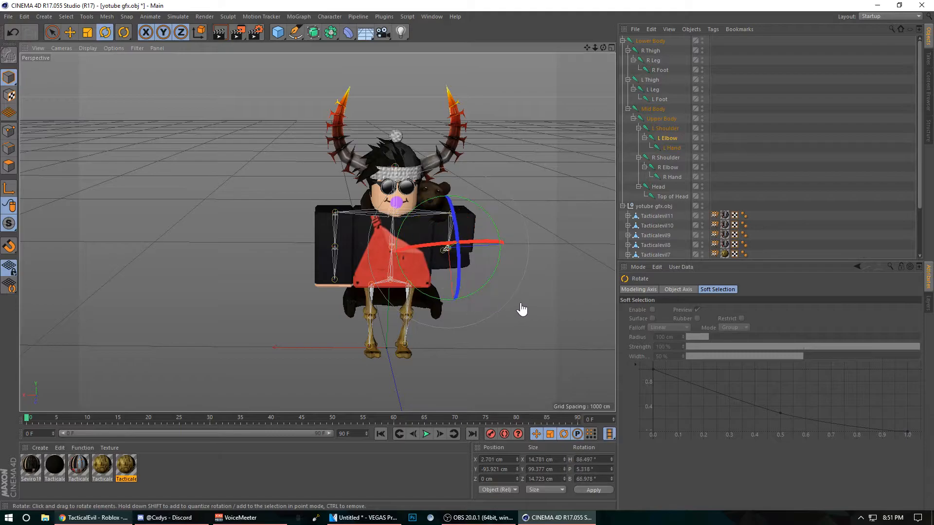
left_click(14, 32)
left_click(11, 32)
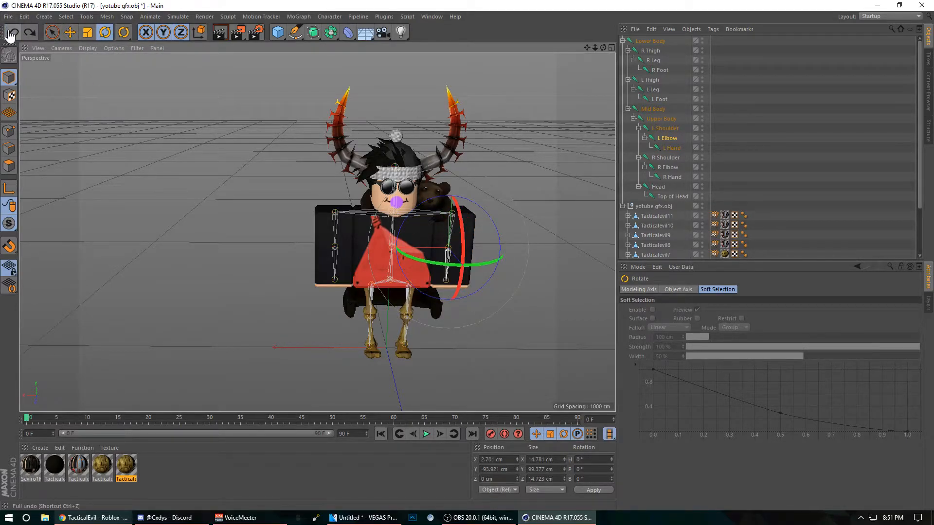
left_click(377, 126)
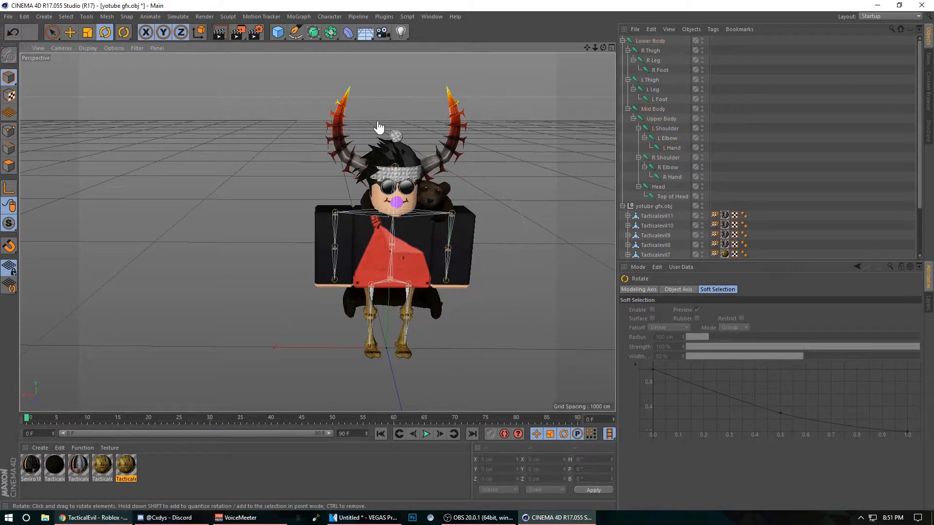
Step: Pose the left arm by rotating the L Shoulder joint to a bank of about 11° and the L Elbow joint to about -24°
left_click(668, 132)
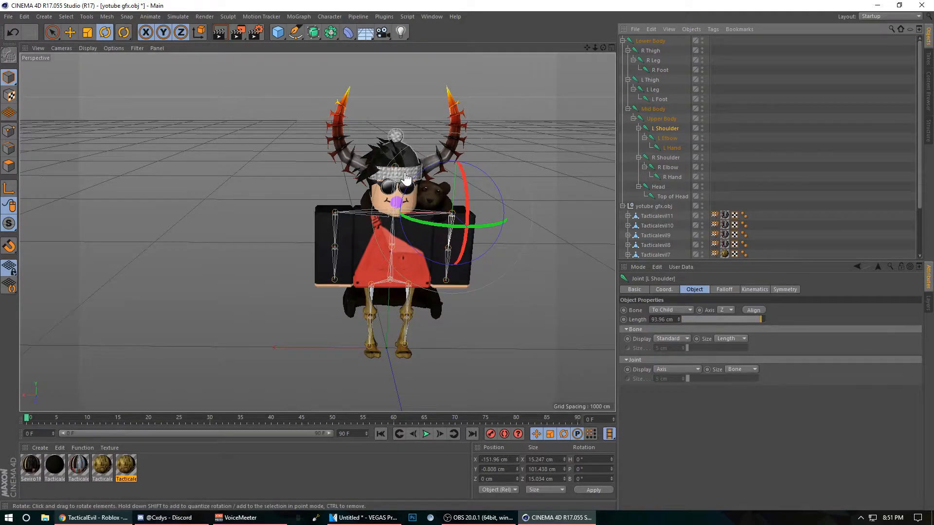
left_click_drag(414, 179, 396, 186)
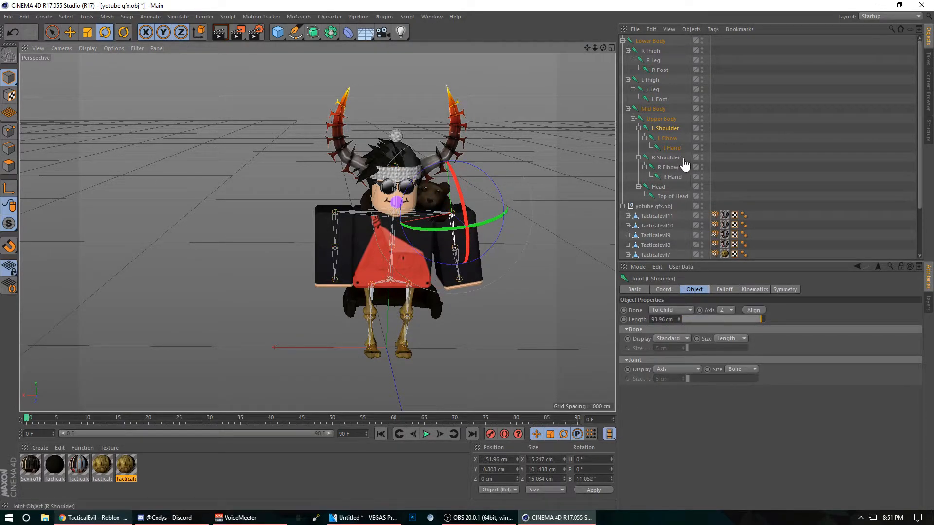
left_click(669, 141)
left_click_drag(488, 204, 517, 215)
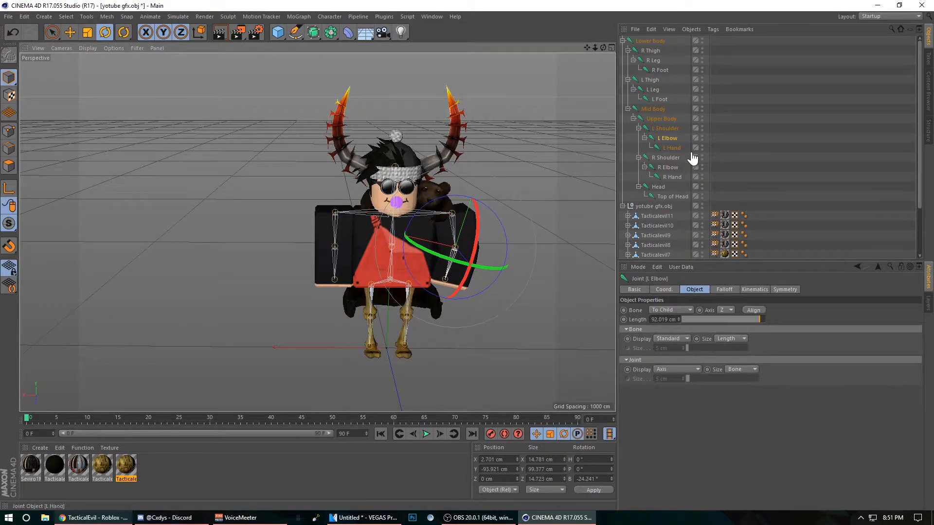
Step: Raise the right arm by rotating the R Shoulder joint to a bank of about -129° and moving it to about X 134 cm, Y -29 cm
left_click(668, 157)
left_click(666, 140)
left_click(664, 159)
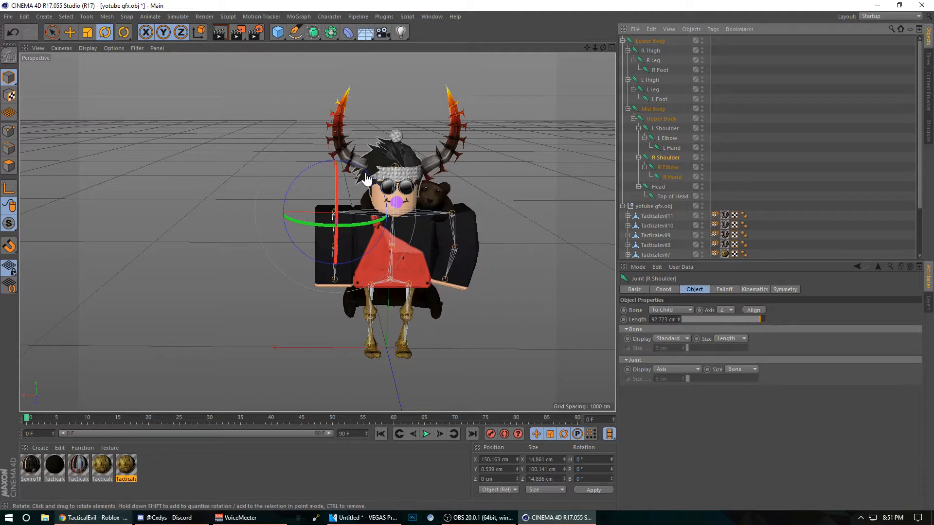
left_click_drag(377, 179, 311, 299)
left_click(69, 32)
left_click_drag(338, 218, 359, 250)
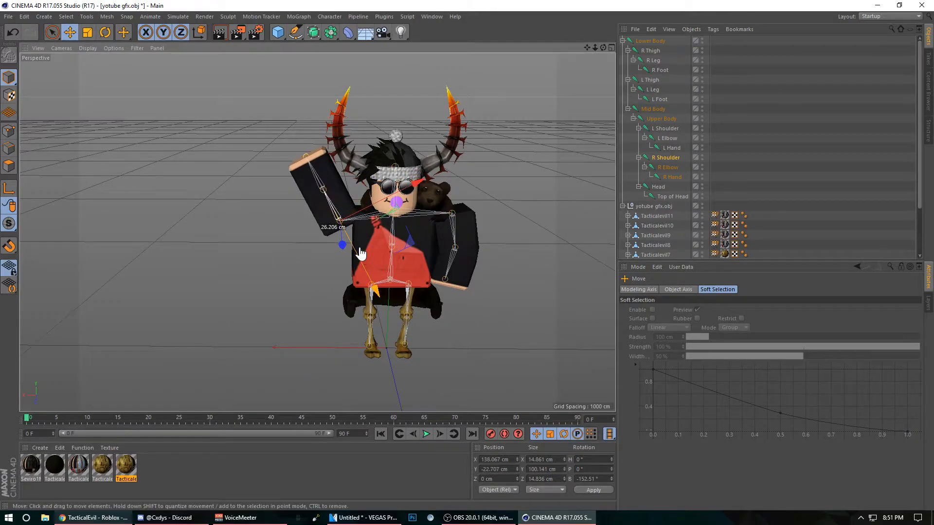
left_click(105, 32)
left_click_drag(391, 207, 362, 182)
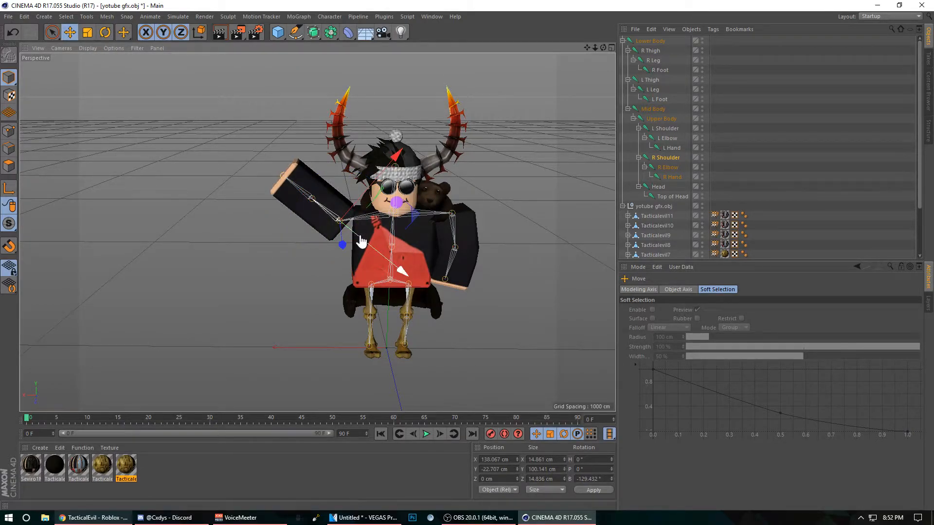
left_click_drag(360, 242, 358, 234)
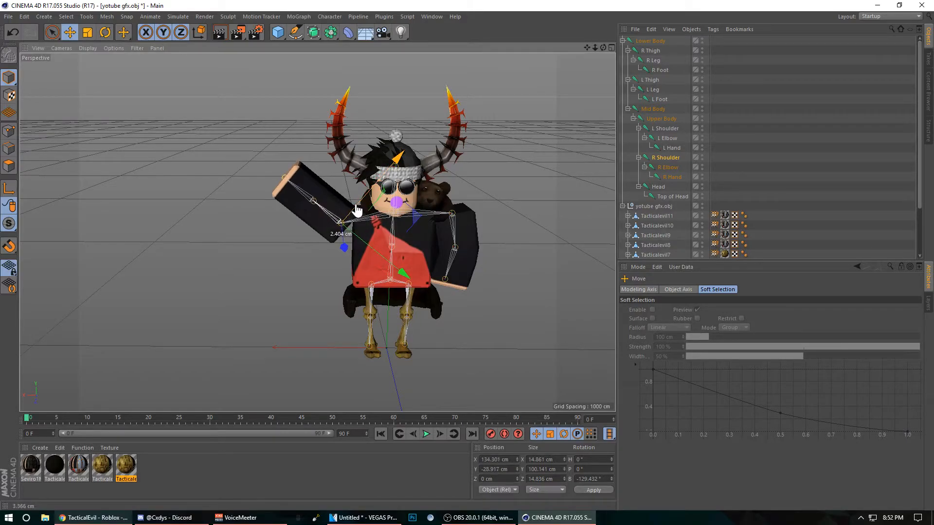
left_click(523, 187)
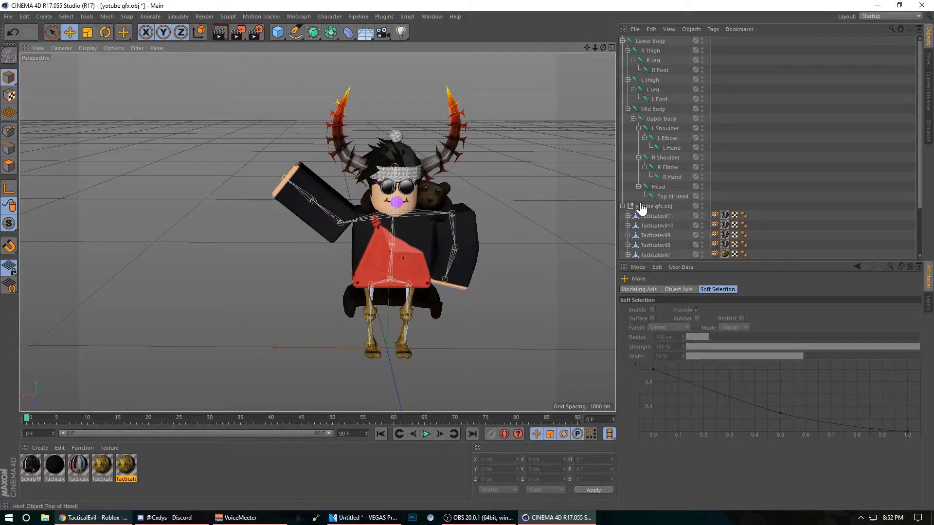
Step: Bend the raised right arm by rotating the R Elbow joint to a bank of about -30°, and clear the selection
left_click(659, 139)
left_click(665, 129)
left_click(668, 148)
left_click(664, 176)
left_click(667, 167)
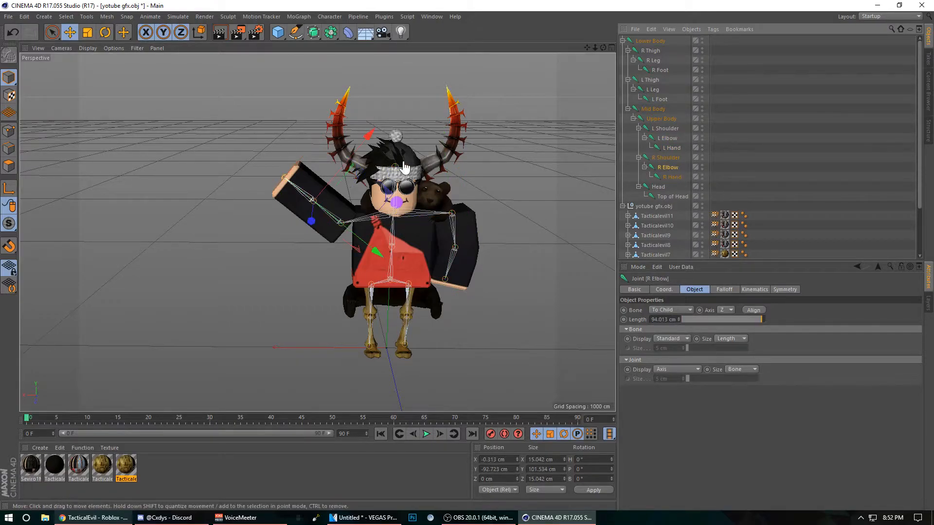
left_click(105, 33)
mouse_move(291, 155)
left_mouse_down()
mouse_move(309, 165)
mouse_move(302, 158)
left_mouse_up()
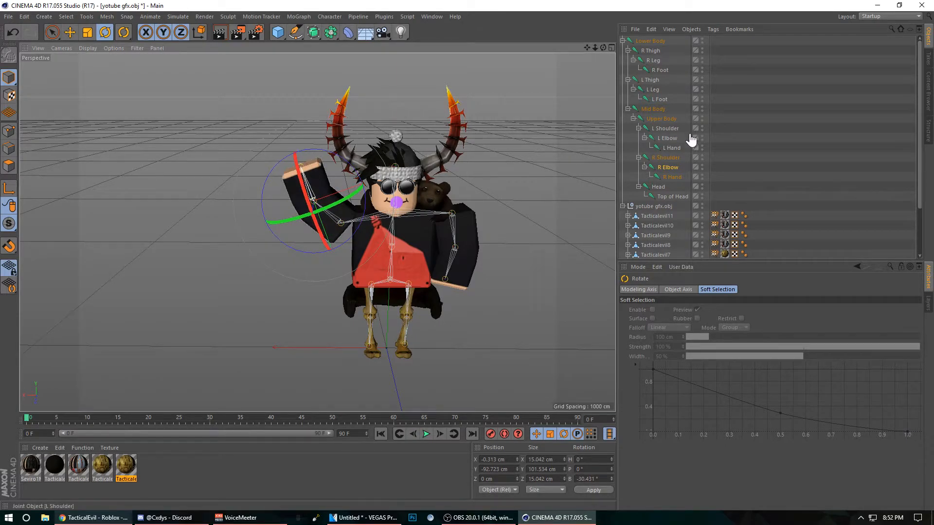
left_click(665, 158)
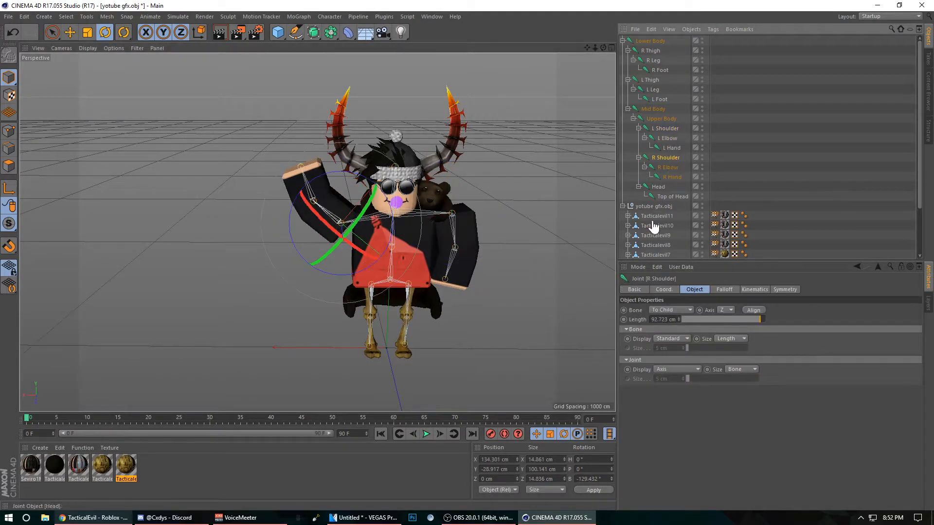
left_click(404, 335)
left_click(728, 152)
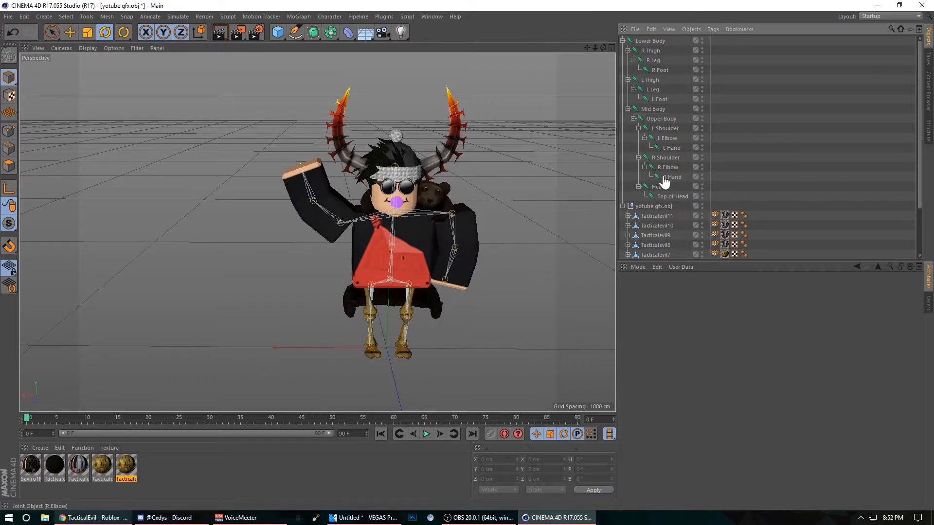
Step: Pose the left leg by rotating the L Leg joint to a bank of about -48° and the L Thigh joint to about 18°
left_click(651, 91)
left_click_drag(415, 291, 424, 338)
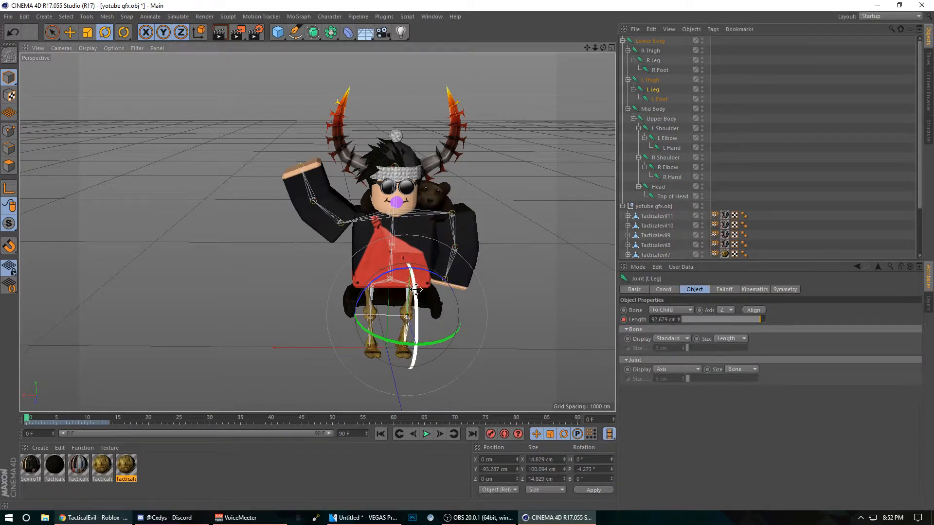
left_click(650, 80)
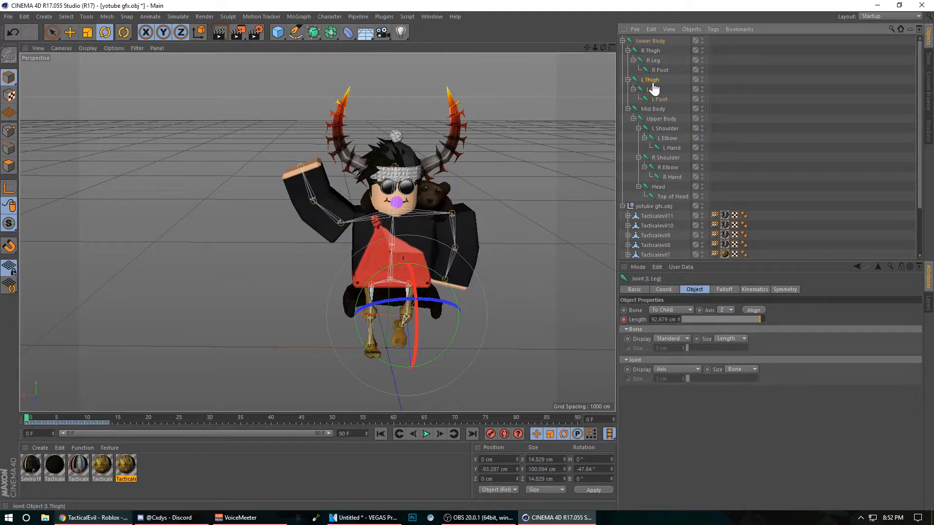
left_click_drag(422, 262, 373, 239)
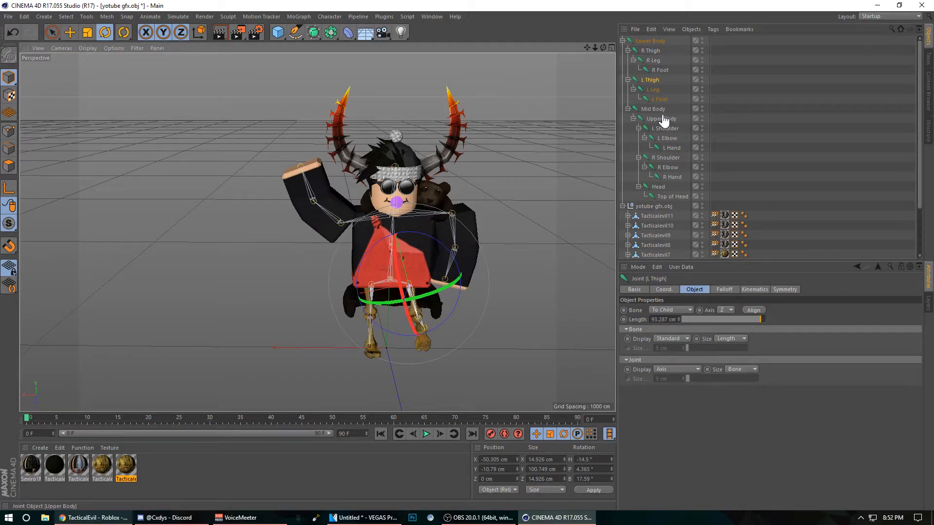
Step: Rotate the R Thigh joint slightly and clear the selection
left_click(650, 51)
mouse_move(399, 237)
left_mouse_down()
mouse_move(408, 247)
mouse_move(442, 241)
mouse_move(397, 243)
left_mouse_up()
left_click_drag(587, 48, 551, 56)
left_click(391, 110)
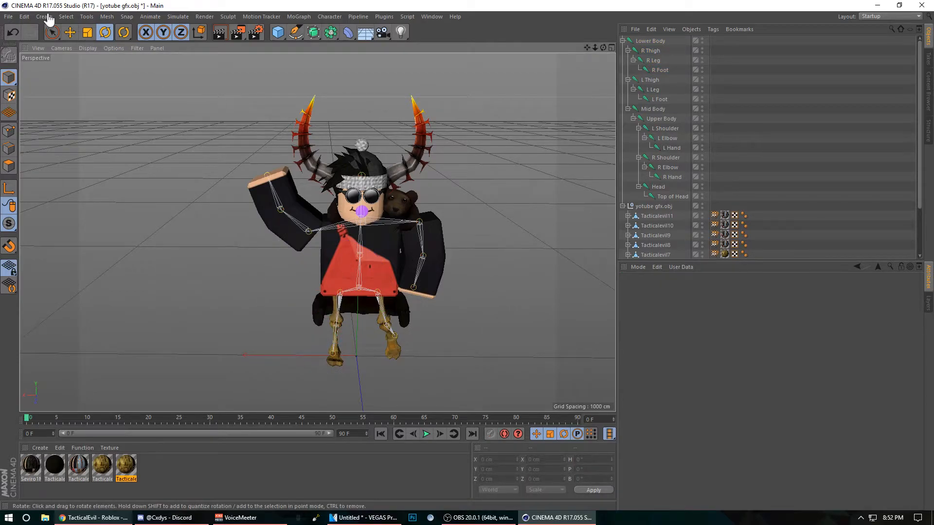
Step: Merge the Unequallys Lightroom file from the Roblox Cinmea 4d folder into the scene
left_click(9, 18)
left_click(24, 51)
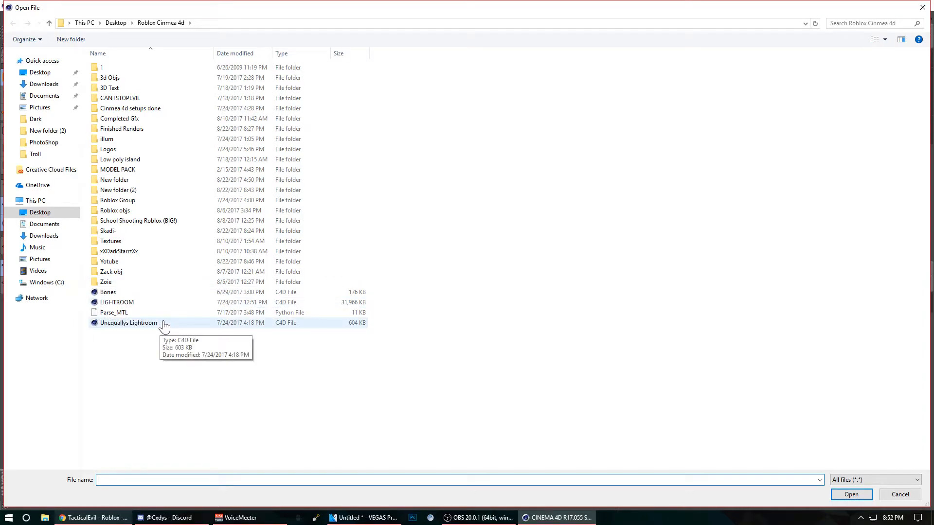
double_click(162, 323)
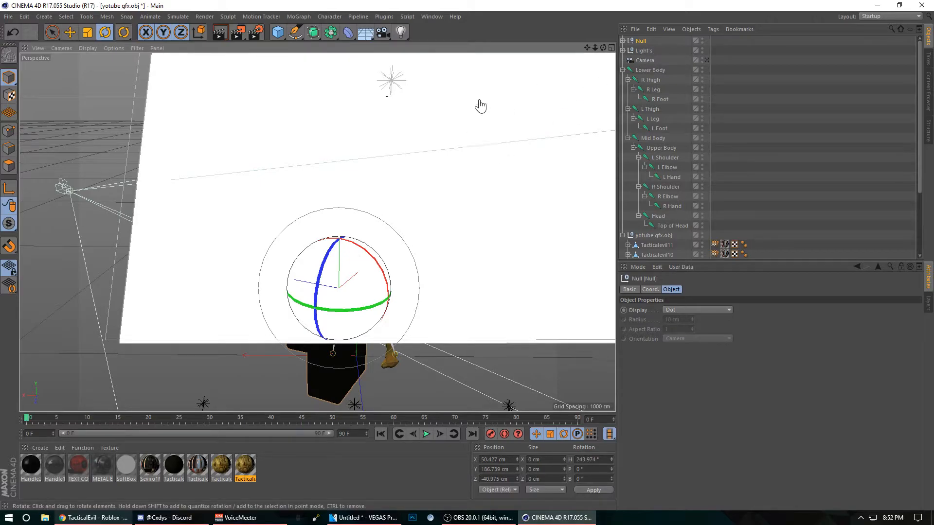
Step: Rotate the merged Null, Light's and Camera objects together to a heading of about 113°
left_click(647, 51, "ctrl")
left_click(645, 60, "ctrl")
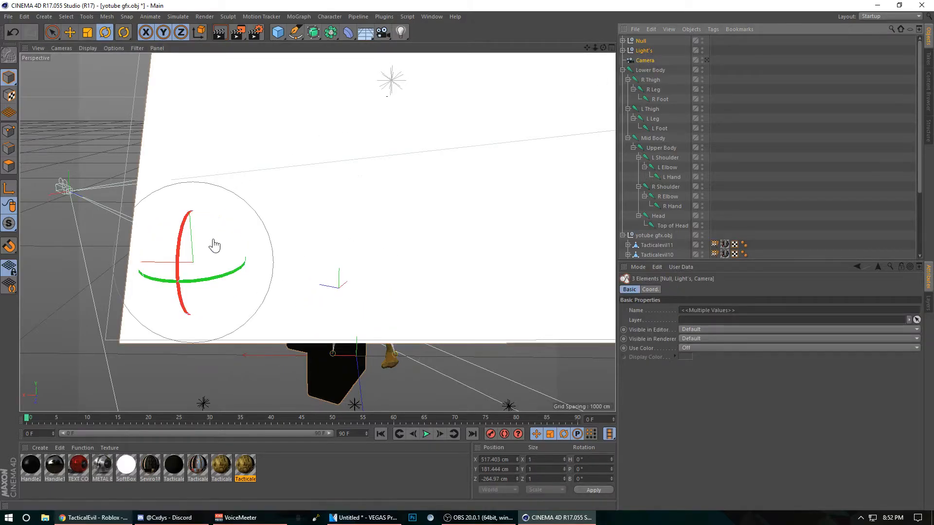
left_click_drag(213, 283, 247, 82)
Step: Move the Null, Light's and Camera objects onto the character at about X 17 cm, Y 337 cm, Z 530 cm, and deselect them
left_click(70, 32)
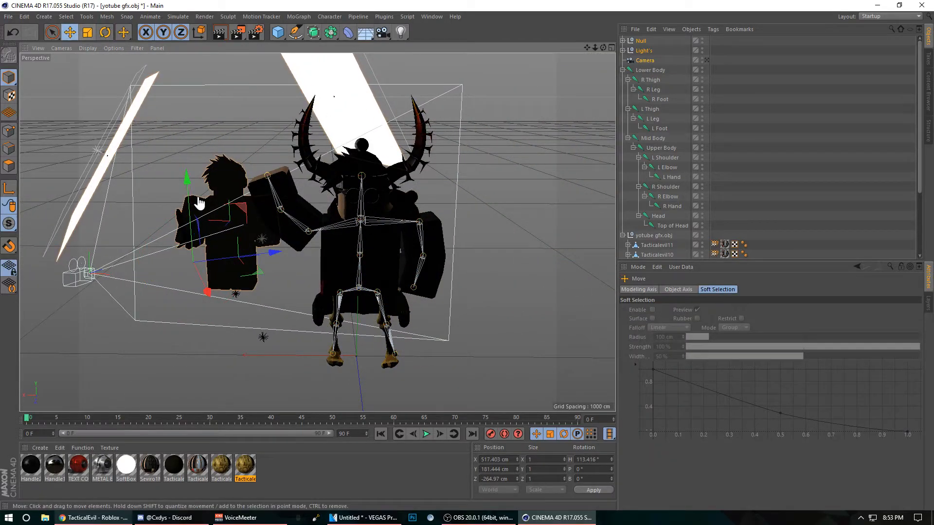
left_click_drag(200, 291, 419, 362)
left_click_drag(349, 318, 442, 394)
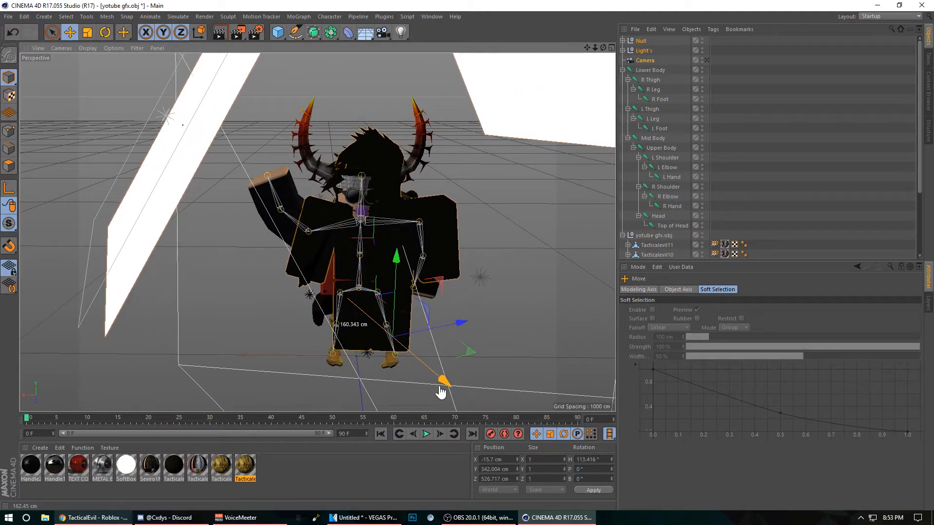
left_click_drag(452, 328, 428, 325)
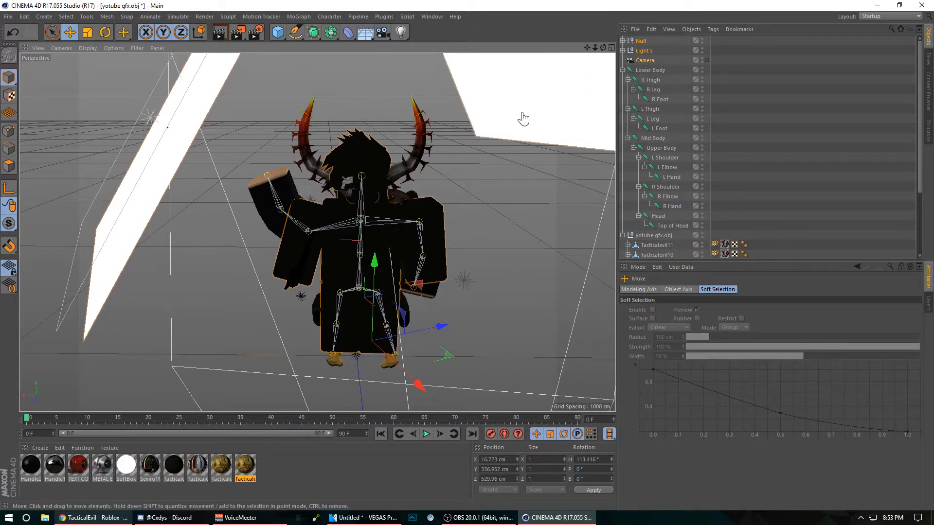
left_click(552, 125)
Step: Delete the merged Camera and Null objects, keeping only the Light's group
left_click(650, 61)
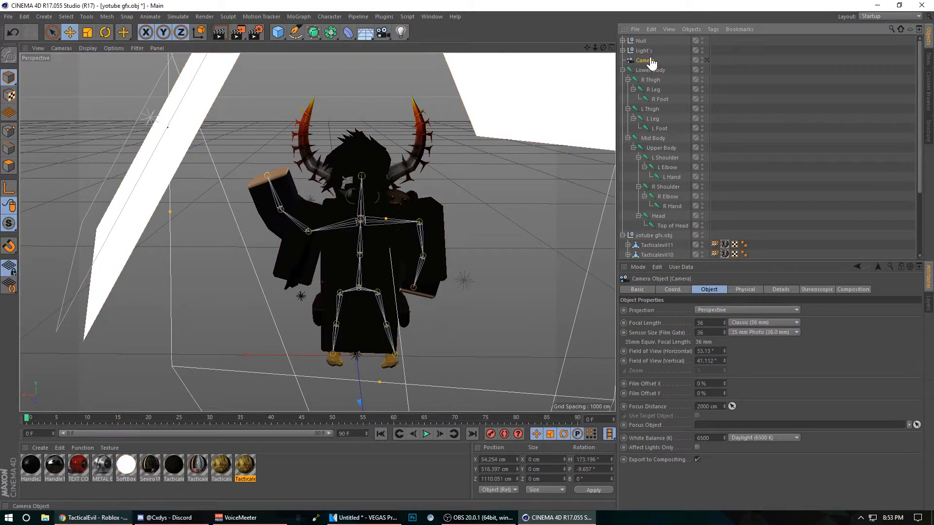
key("Delete")
left_click(640, 41)
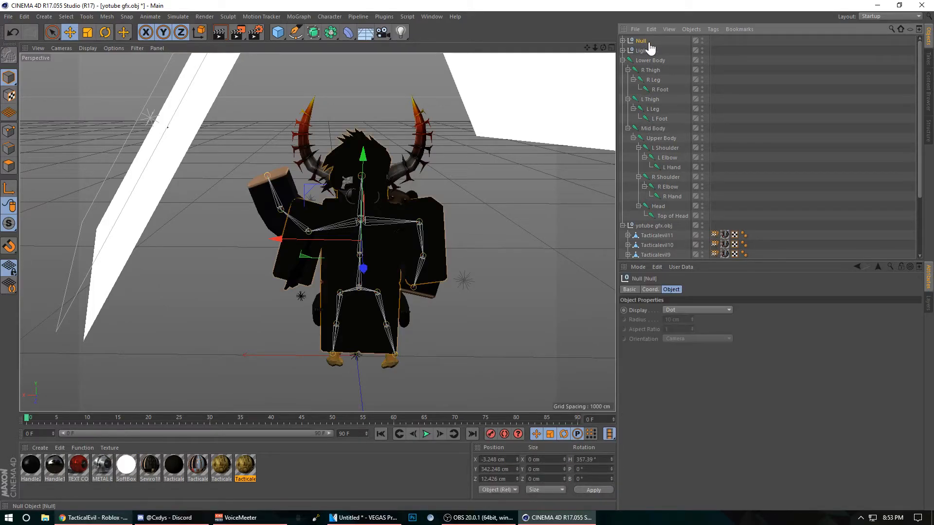
key("Delete")
Step: Set the render output size to 1820 by 1080 pixels and enable the alpha channel for the saved image
left_click_drag(587, 47, 602, 51)
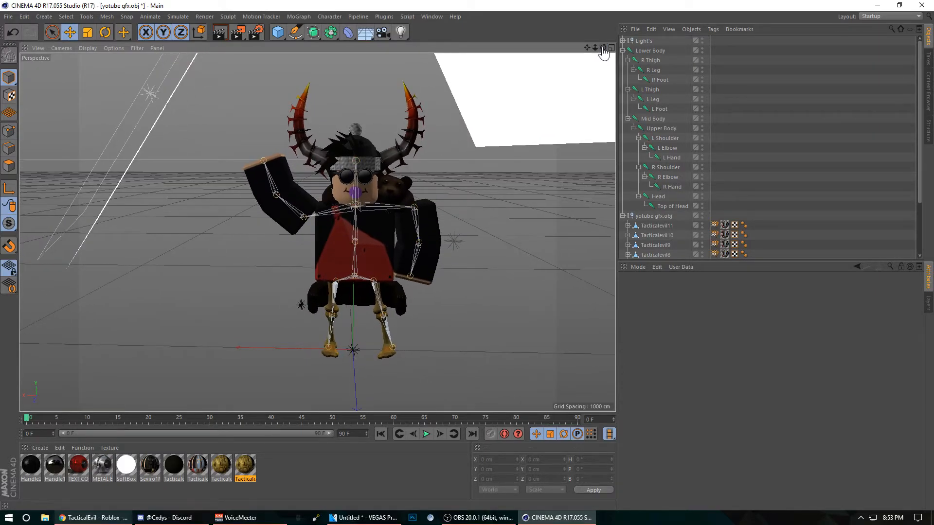
left_click(260, 29)
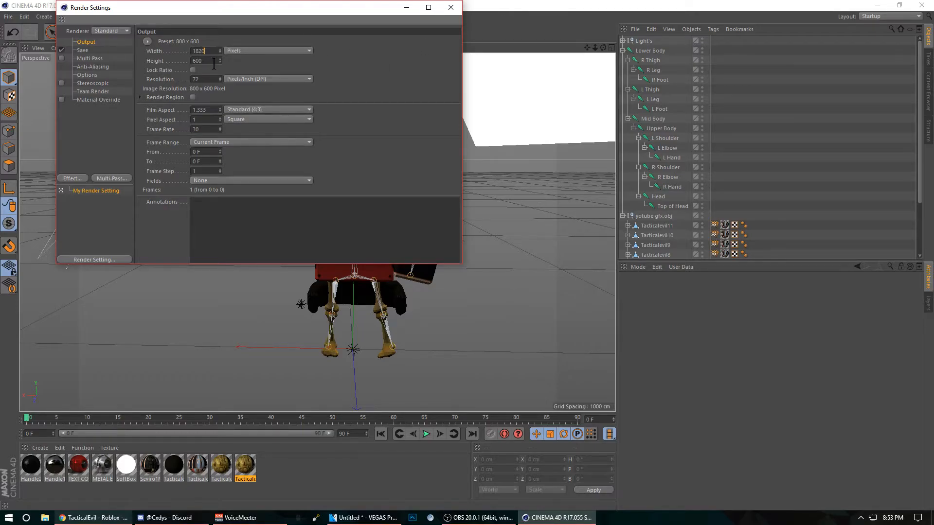
key("Tab")
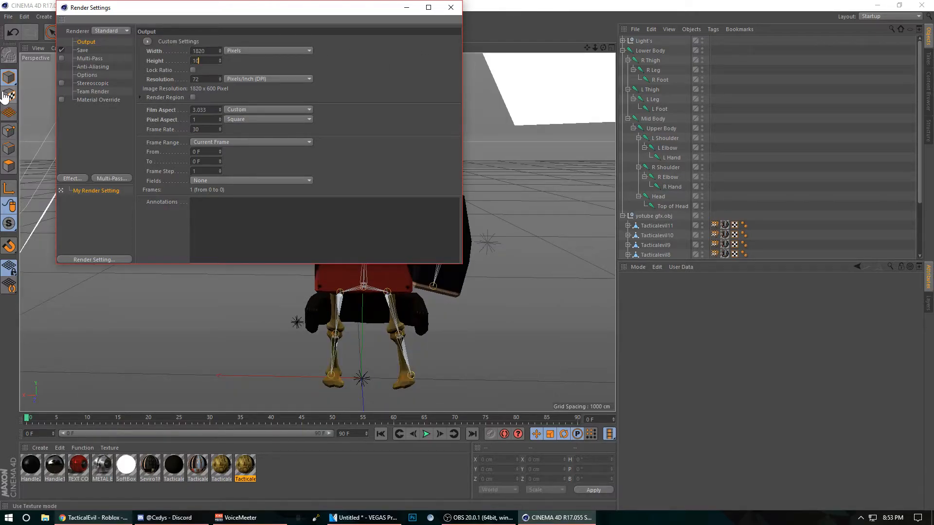
left_click(82, 50)
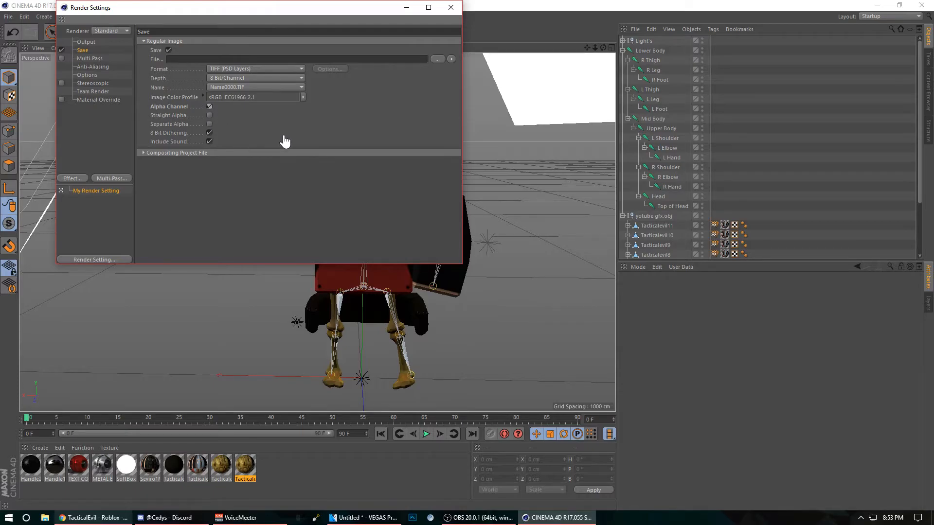
Step: Add the Ambient Occlusion and Global Illumination effects to the render settings
left_click_drag(342, 14, 630, 105)
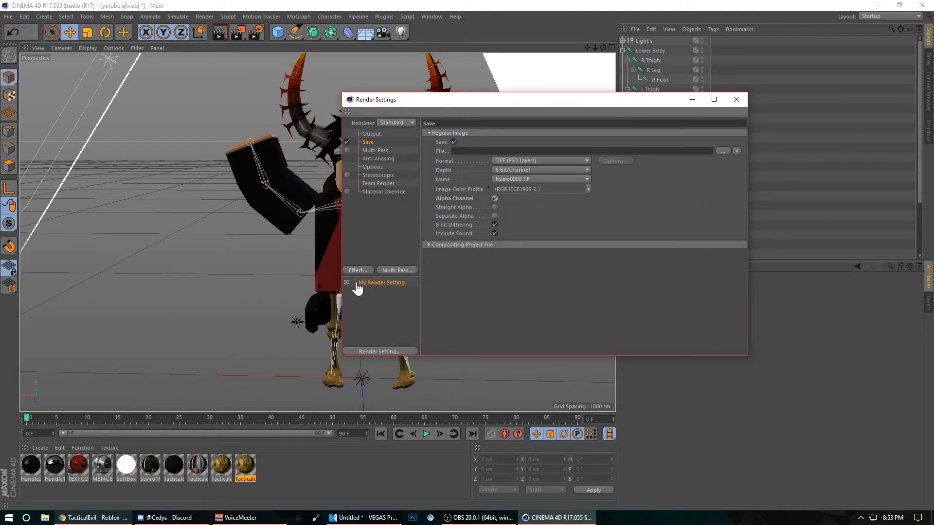
left_click(371, 231)
left_click(357, 270)
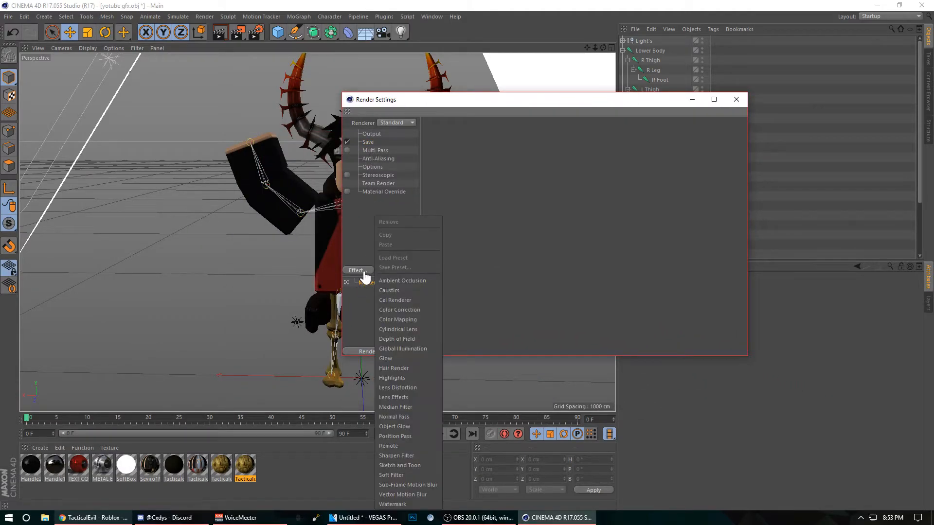
left_click(392, 282)
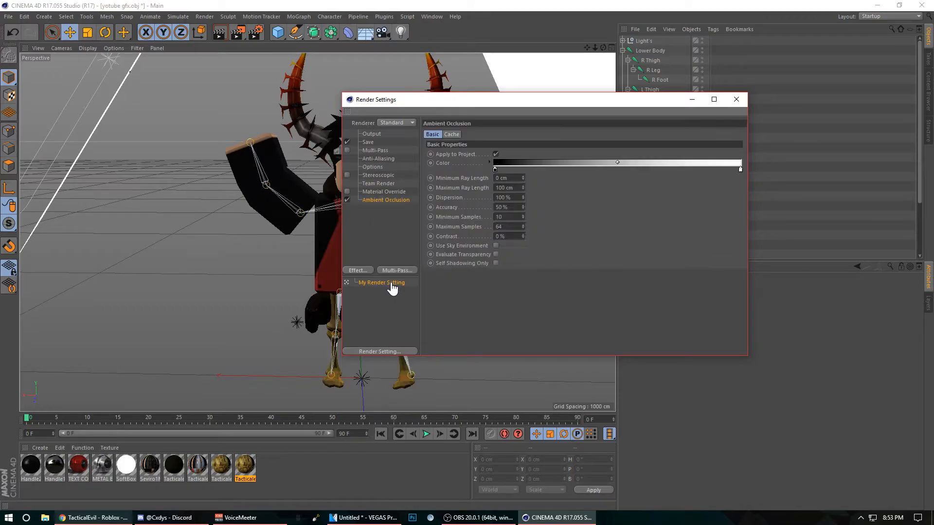
left_click(358, 271)
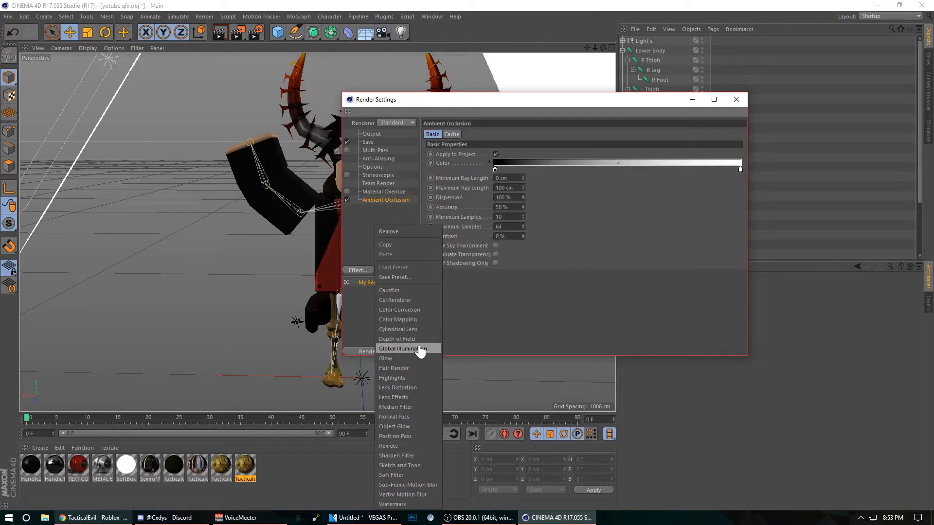
left_click(420, 349)
left_click_drag(581, 105, 552, 86)
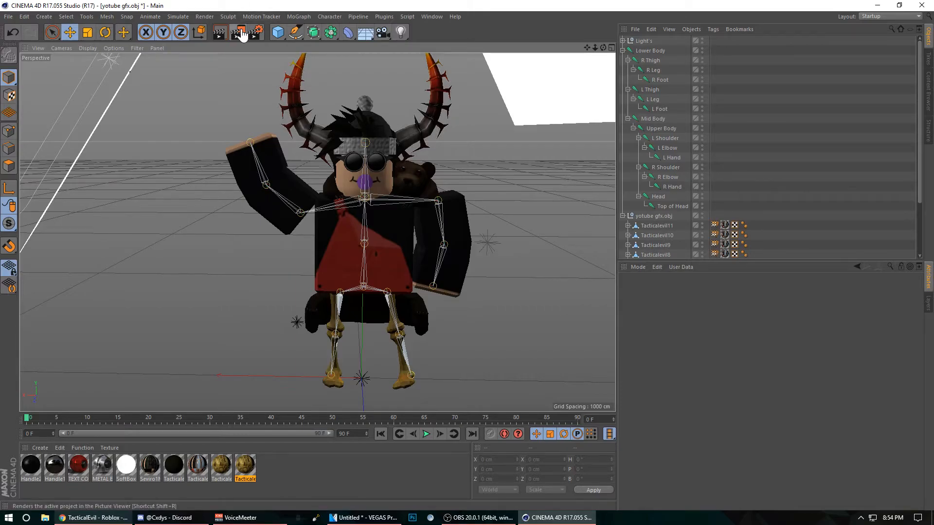
Step: Frame the whole character, including both horn tips and feet, in the perspective view and render it to the Picture Viewer
left_click_drag(587, 47, 316, 243)
left_click_drag(603, 49, 317, 232)
left_click_drag(602, 49, 318, 232)
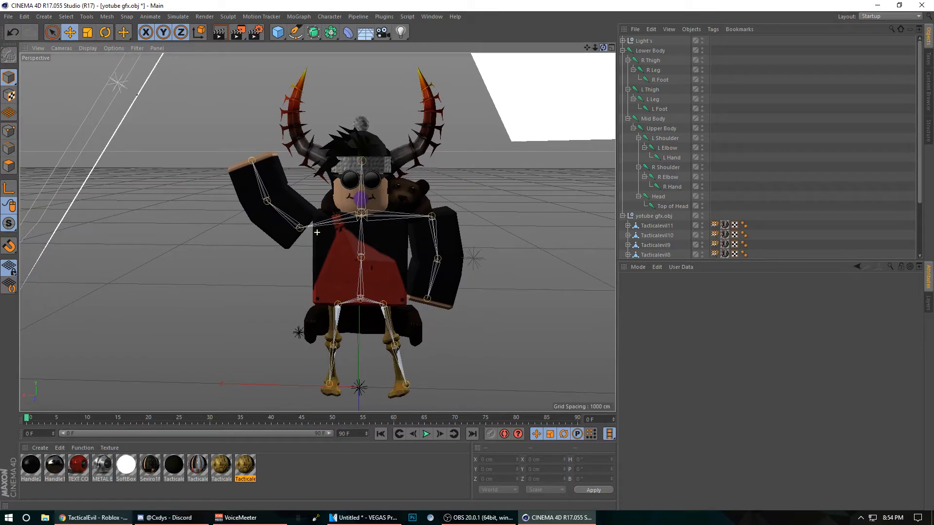
left_click(237, 34)
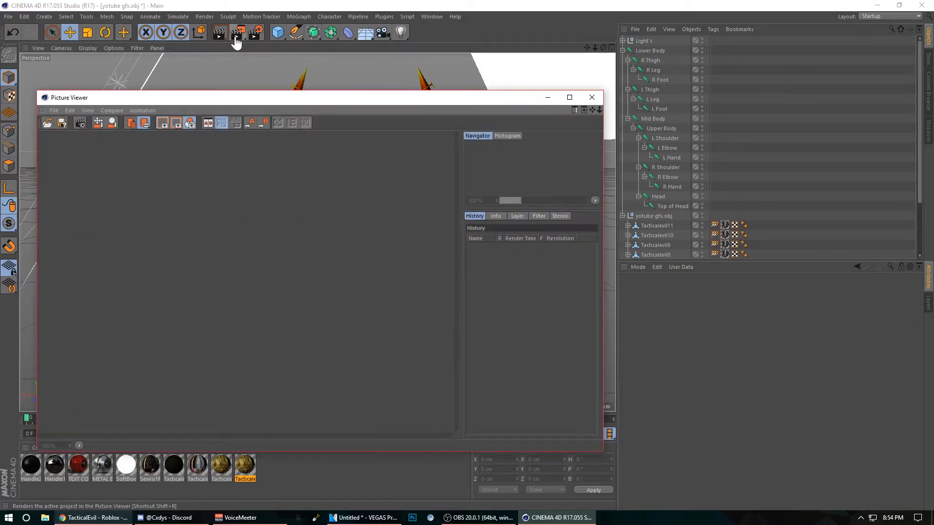
mouse_move(576, 174)
left_mouse_down()
mouse_move(532, 156)
mouse_move(550, 192)
mouse_move(547, 168)
mouse_move(563, 171)
left_mouse_up()
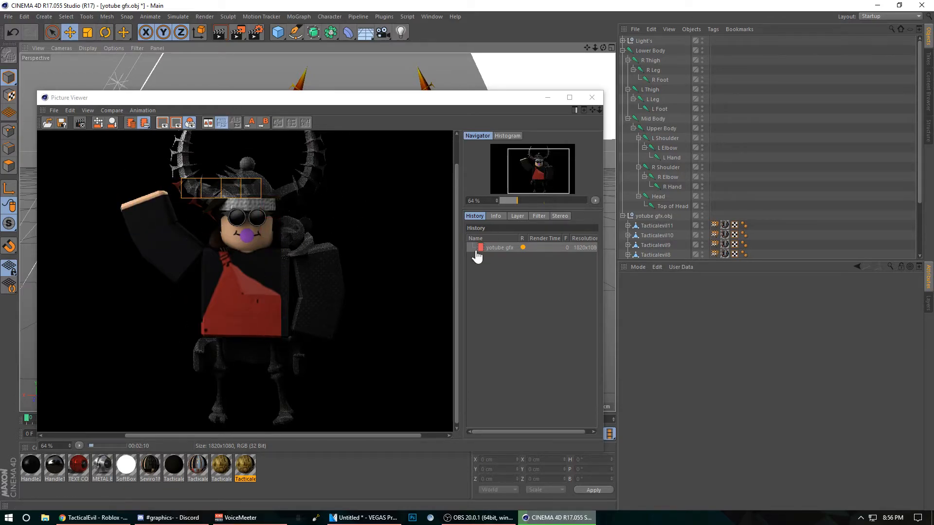
scroll(299, 234, "down", 2)
scroll(301, 234, "up", 1)
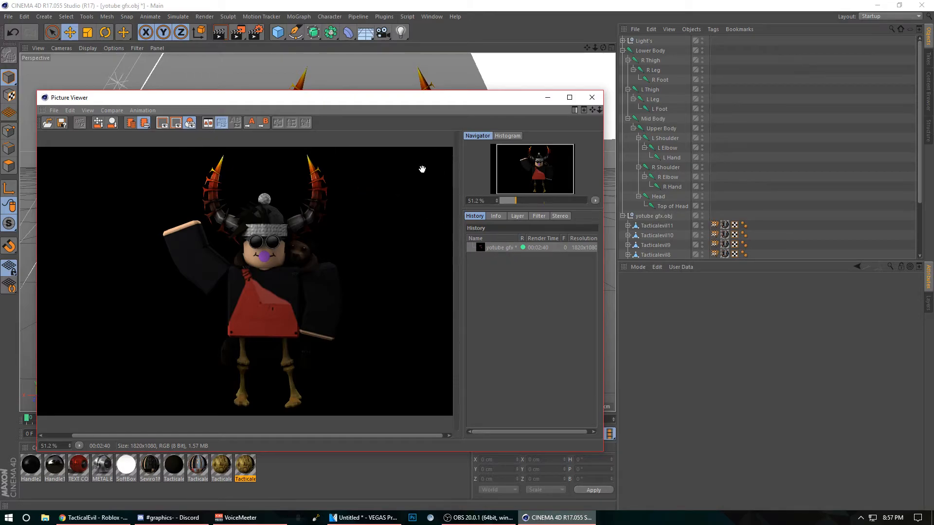
Step: Save the rendered still image in PNG format as "Youtube render" in the Finished Renders folder
left_click(62, 124)
left_click_drag(74, 30, 343, 50)
left_click(315, 73)
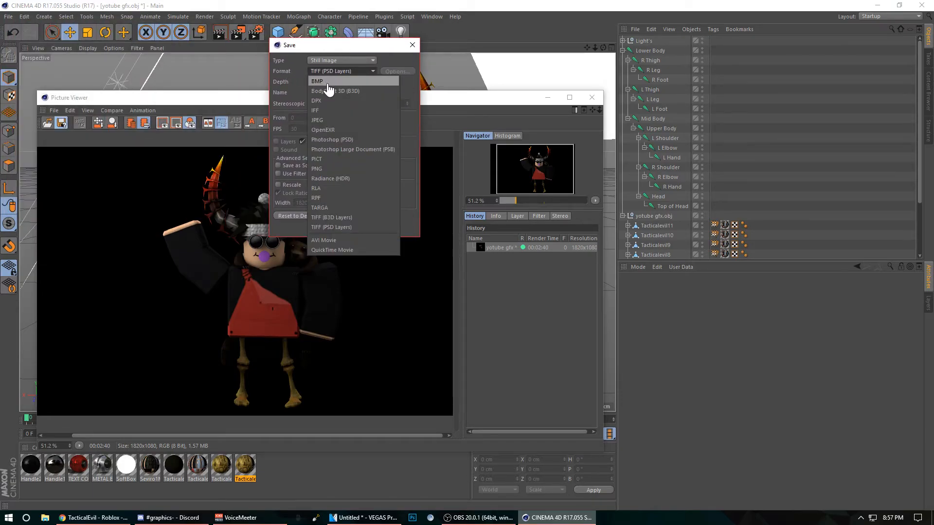
left_click(333, 168)
left_click(322, 71)
left_click(340, 71)
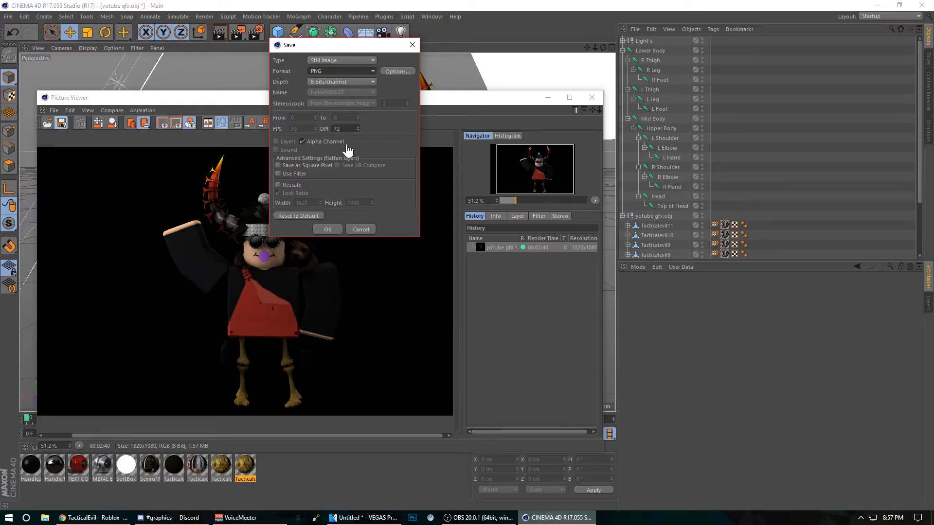
left_click(333, 231)
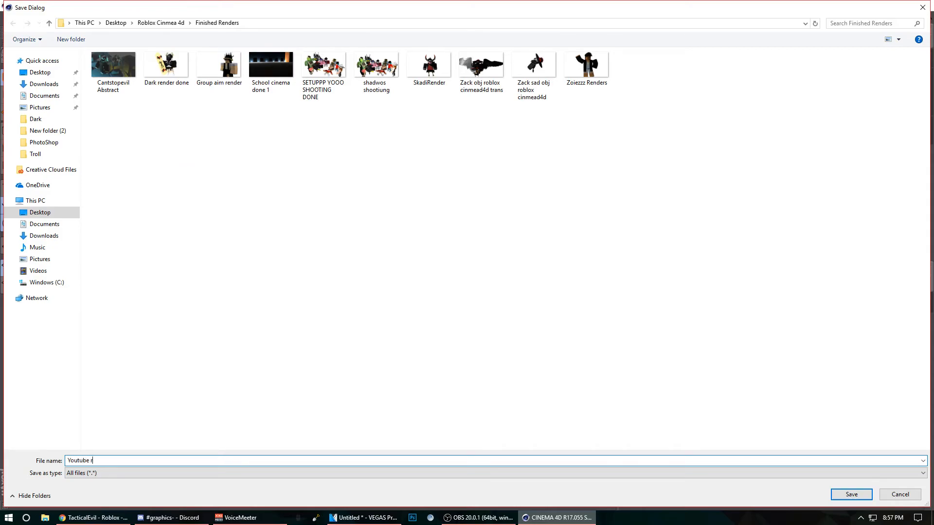
key("Return")
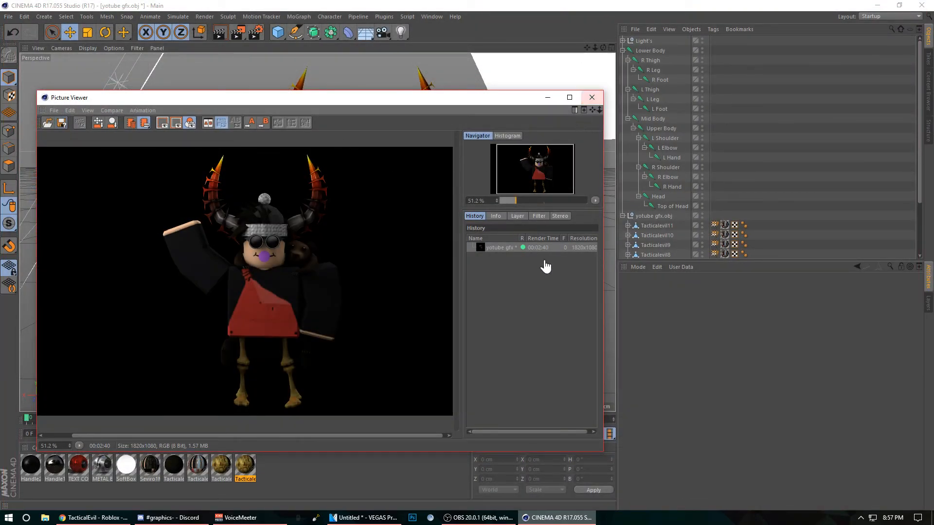
Step: Close the Picture Viewer and quit CINEMA 4D without saving the project changes
left_click(591, 97)
key("alt+F4")
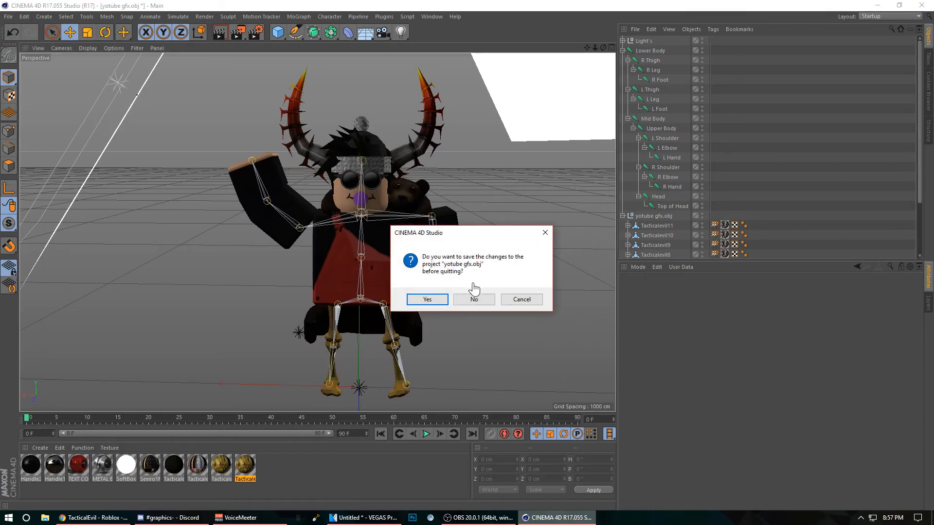
left_click(476, 299)
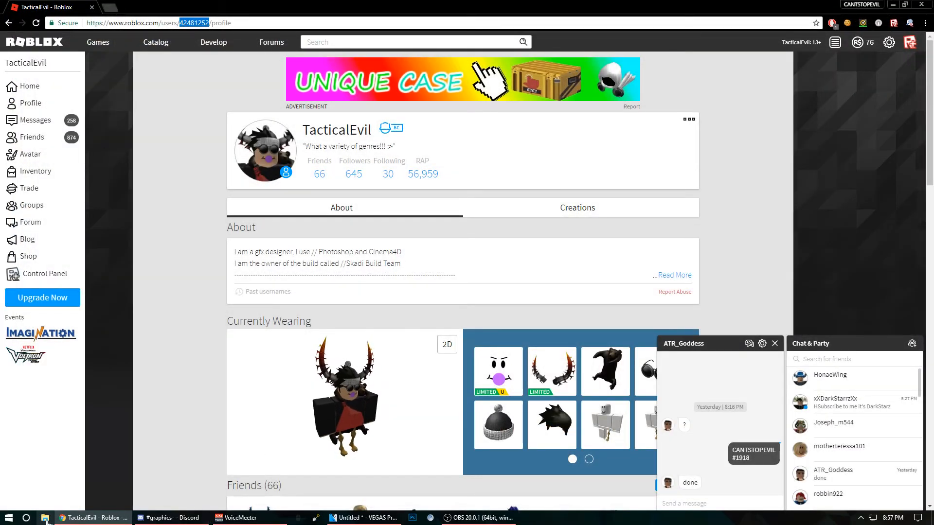
Step: Switch to File Explorer and open the Roblox Cinmea 4d folder on the Desktop
left_click(45, 518)
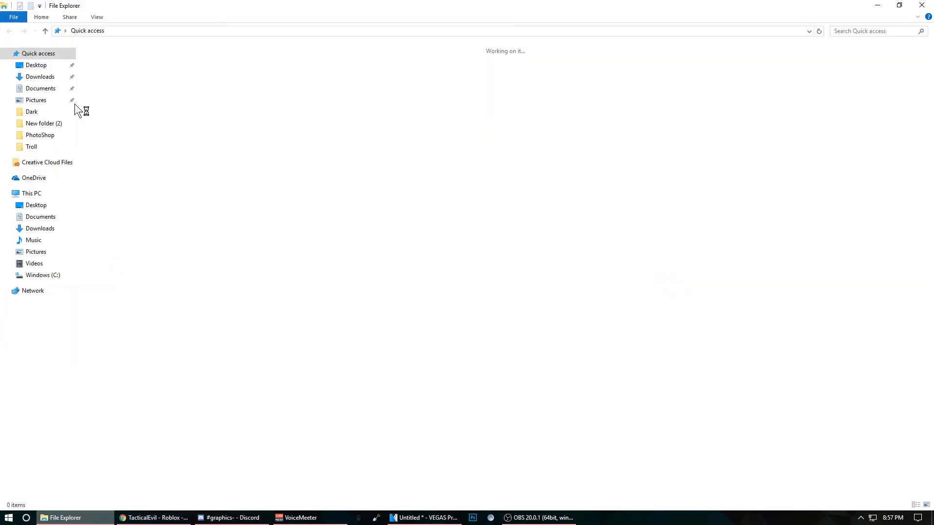
left_click(49, 125)
left_click(45, 114)
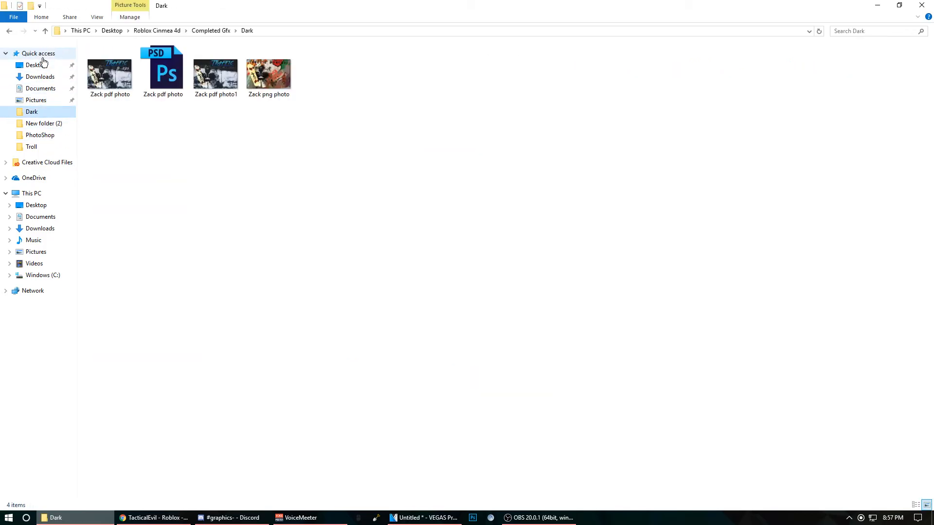
left_click(47, 78)
left_click(39, 65)
left_click(134, 165)
double_click(134, 165)
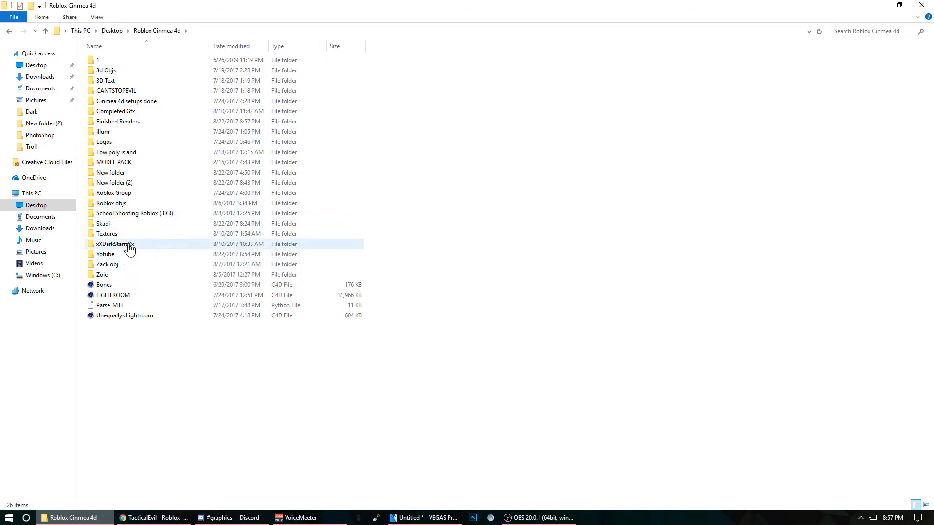
Step: Open the "Youtube render" image from the Finished Renders folder to view it
double_click(127, 255)
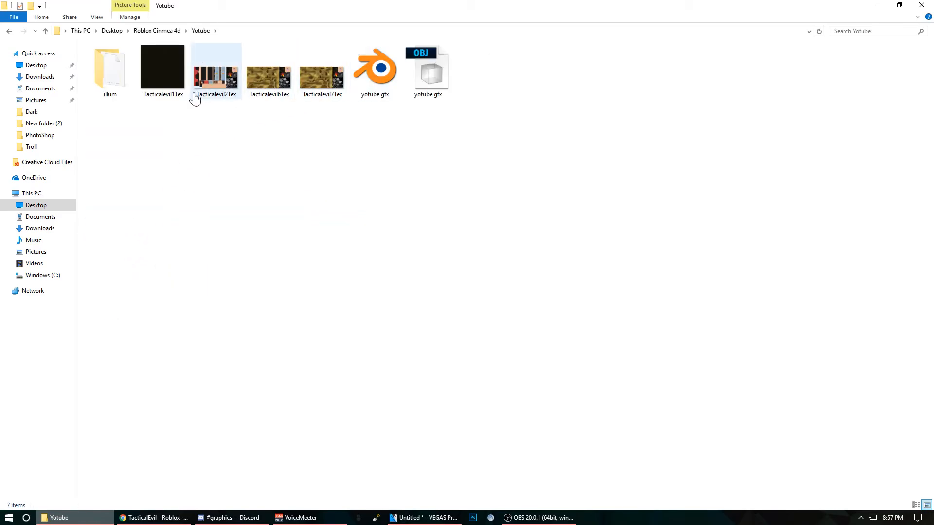
left_click(15, 36)
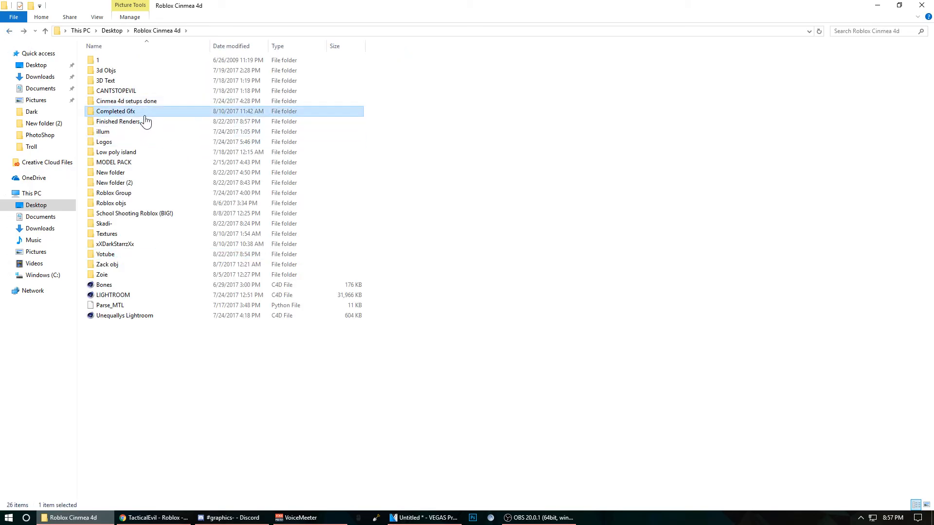
double_click(145, 121)
left_click(9, 32)
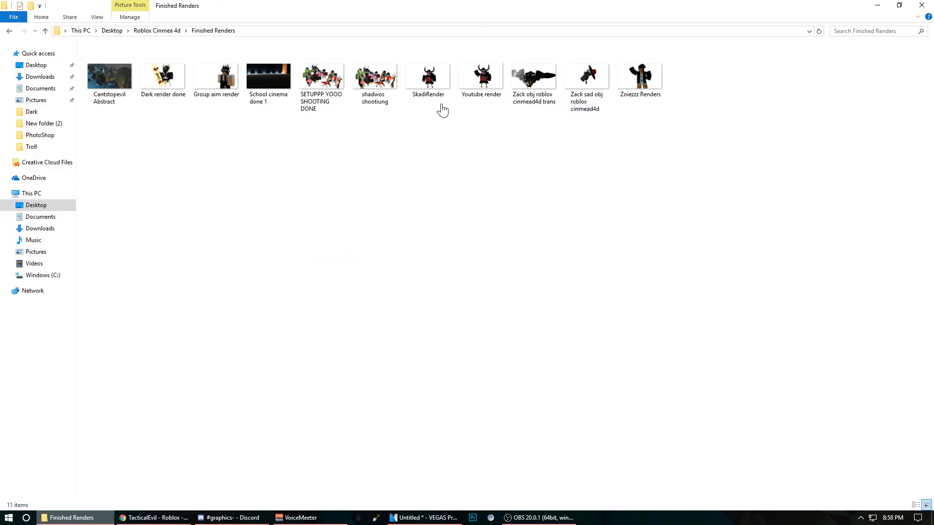
double_click(471, 104)
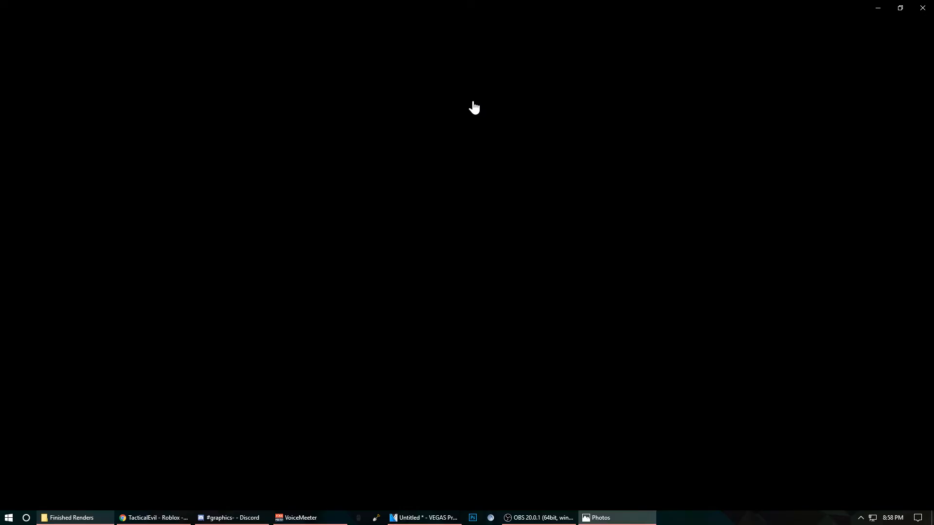